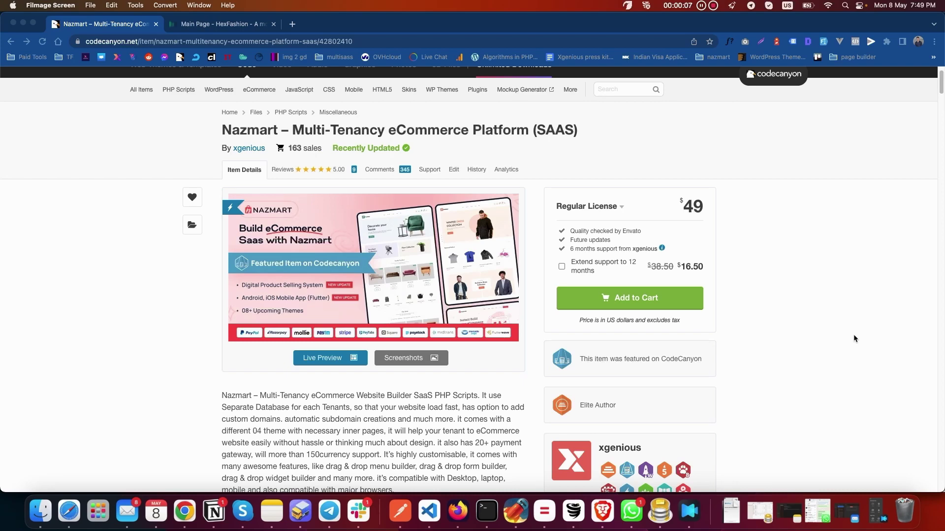
Step: In the BookPoint admin, go to Digital Products > All Product and start a new product
left_click(241, 25)
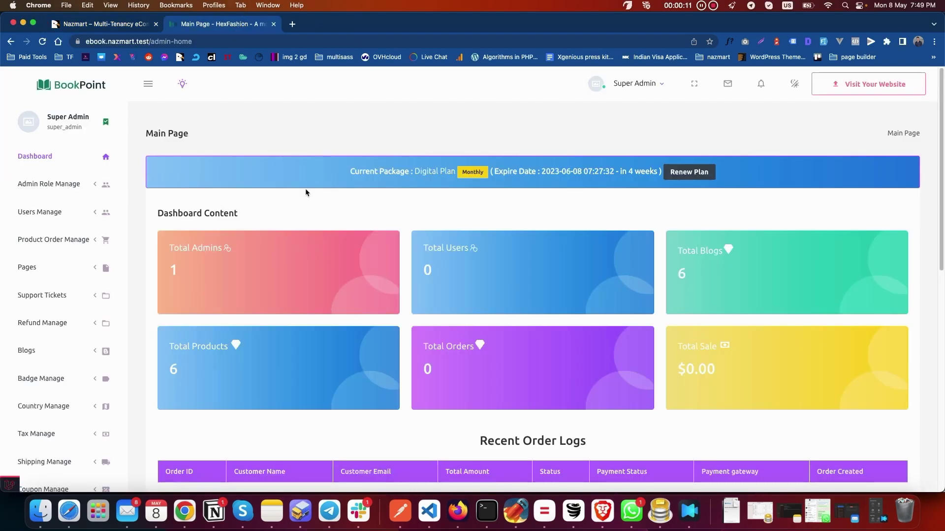
scroll(46, 342, "down", 6)
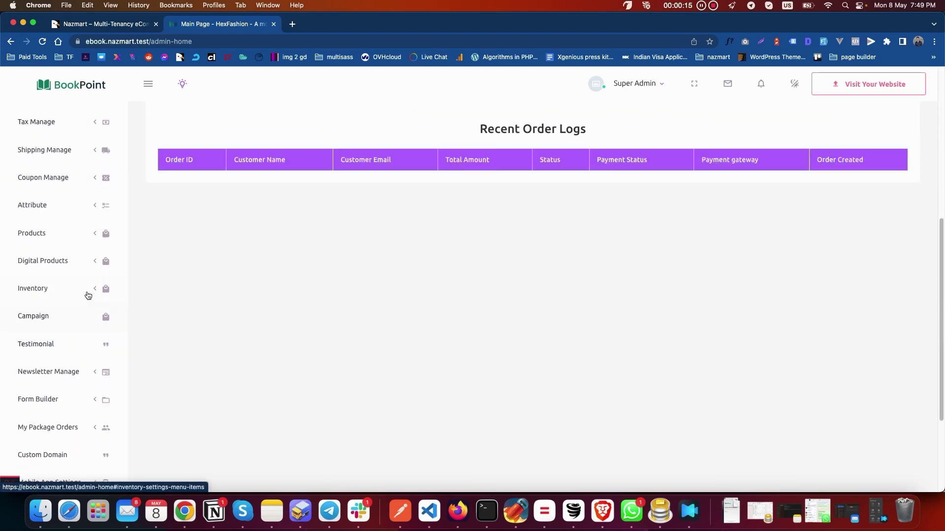
left_click(90, 263)
left_click(48, 288)
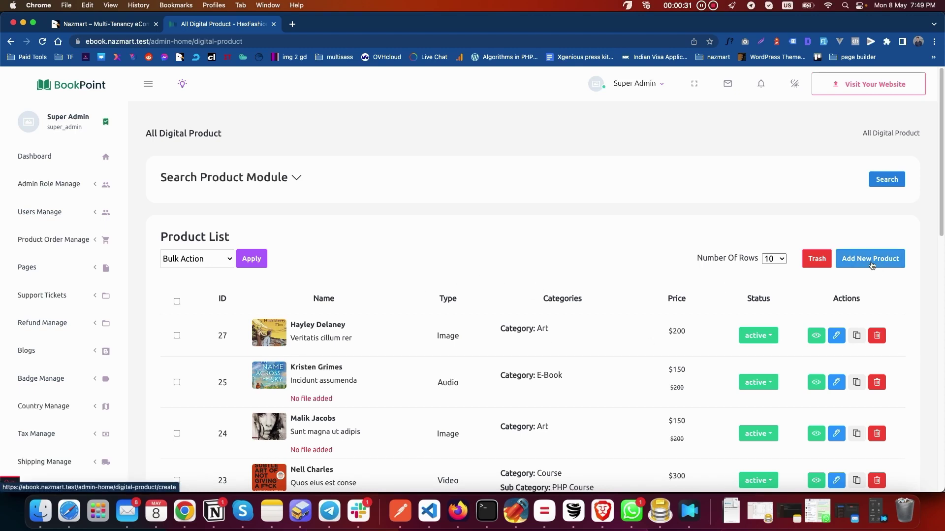
scroll(60, 452, "down", 8)
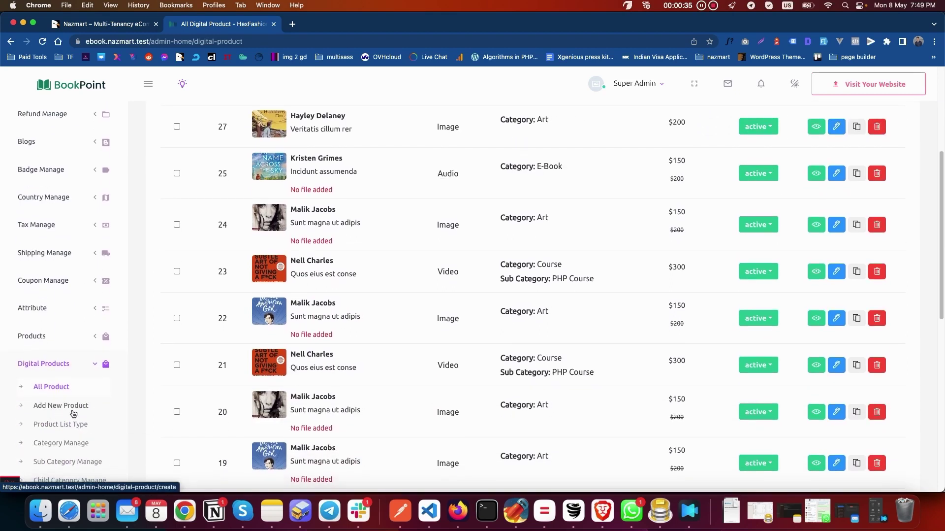
left_click(74, 412)
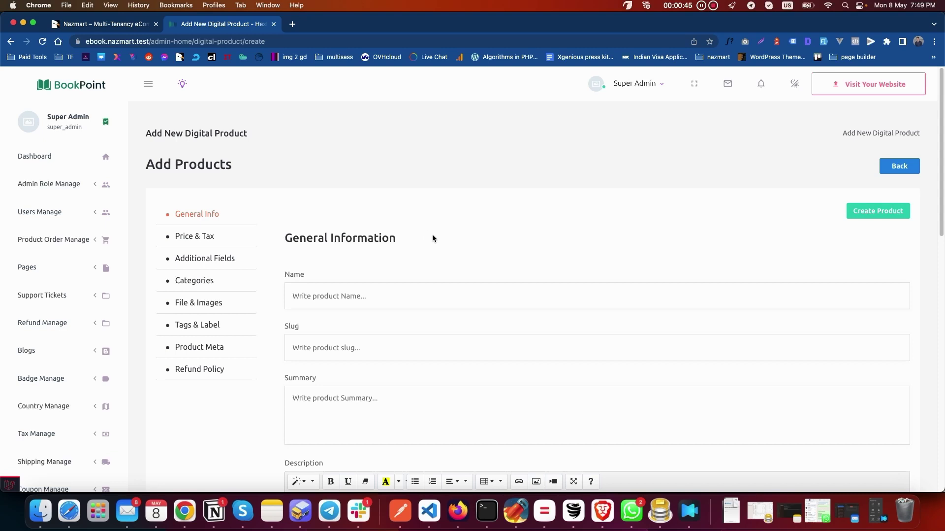
Step: Name the new digital product 'E Book for Kid'
scroll(433, 234, "down", 1)
scroll(436, 232, "down", 1)
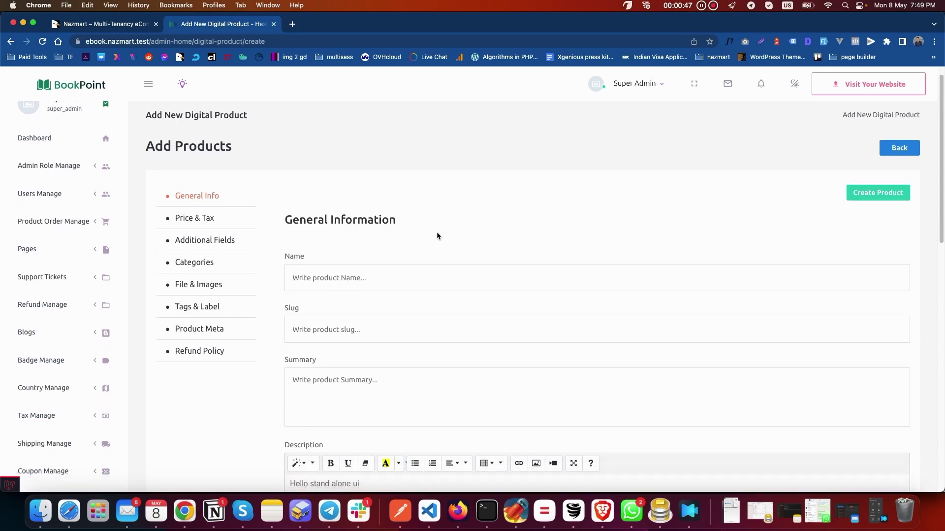
left_click(368, 280)
scroll(449, 246, "down", 2)
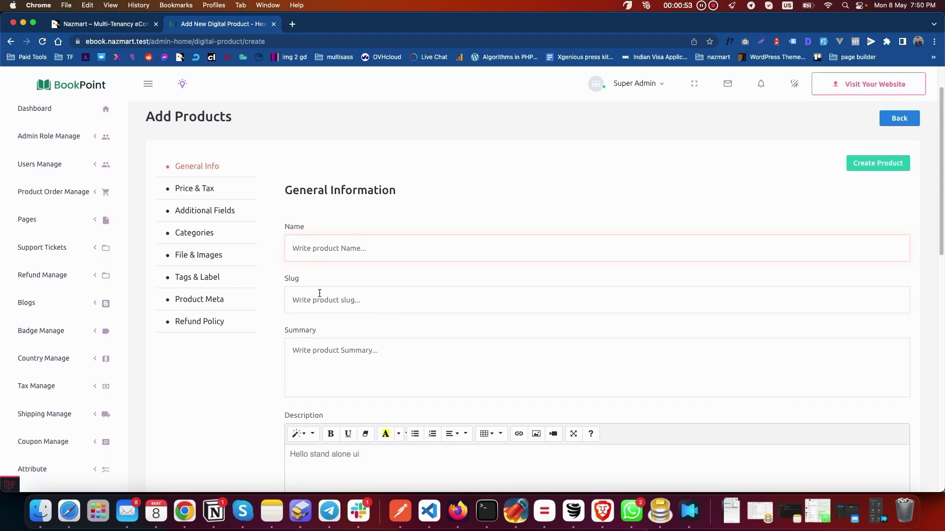
left_click(353, 251)
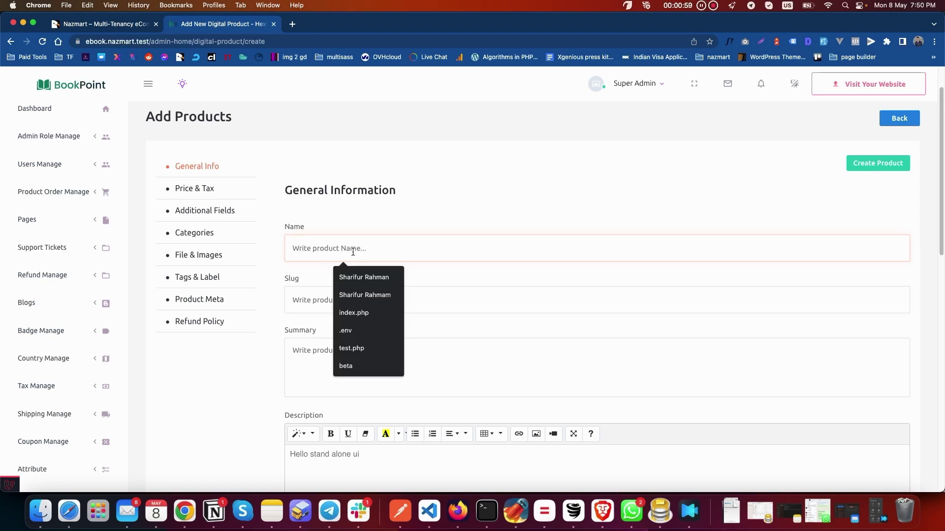
type("E Book for Kid")
Step: Fill in the summary 'This is summary' and the description 'this is description'
scroll(337, 319, "down", 1)
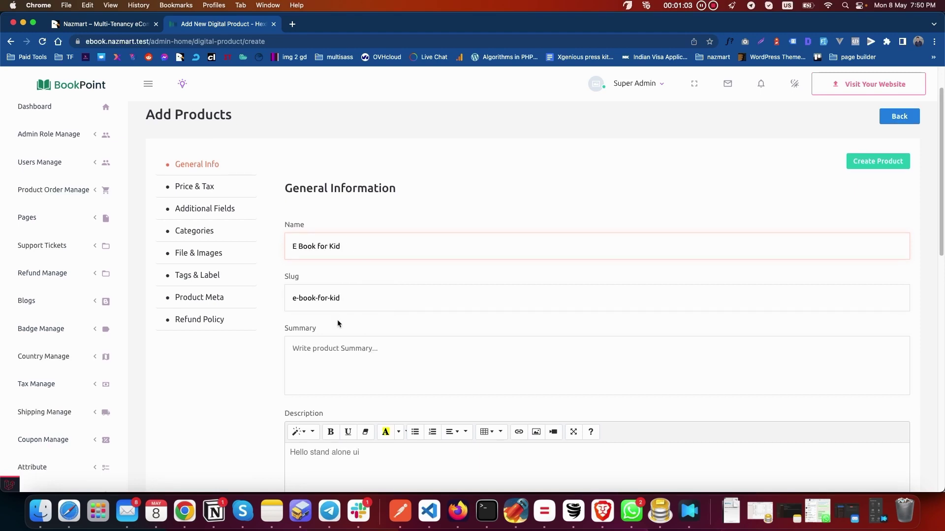
scroll(337, 319, "down", 3)
left_click(382, 269)
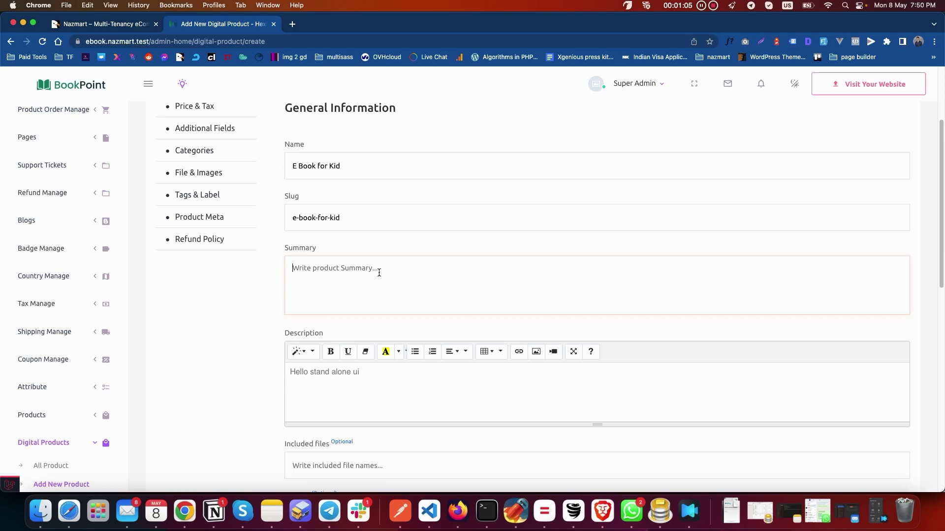
type("This is summary")
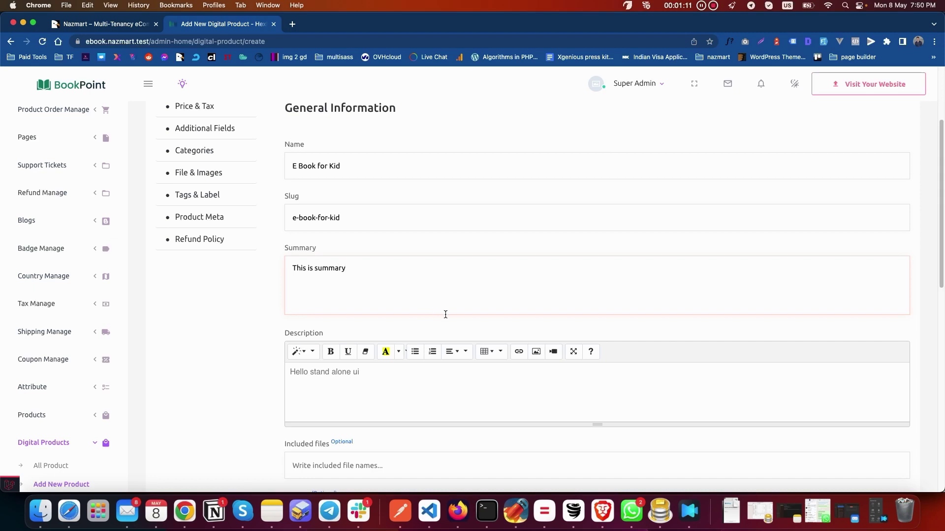
scroll(445, 314, "down", 3)
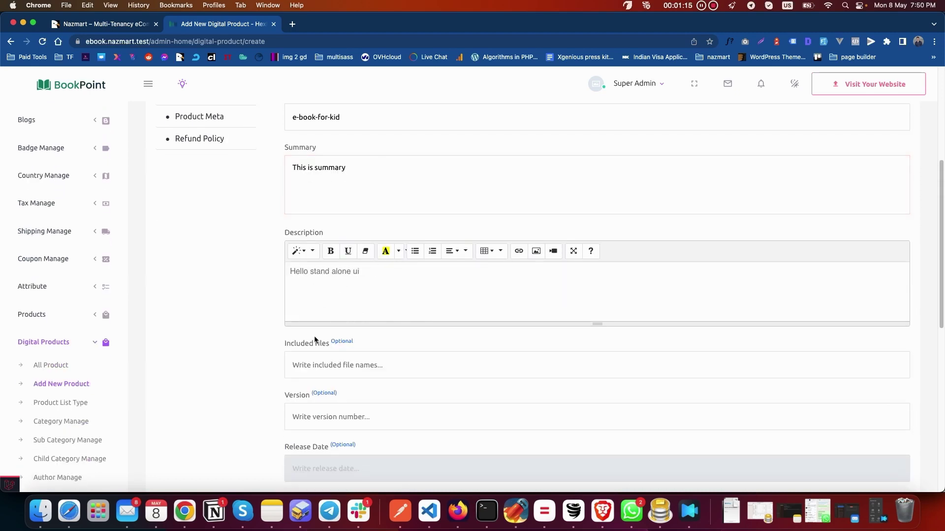
type("this is description")
scroll(324, 333, "down", 2)
left_click(313, 294)
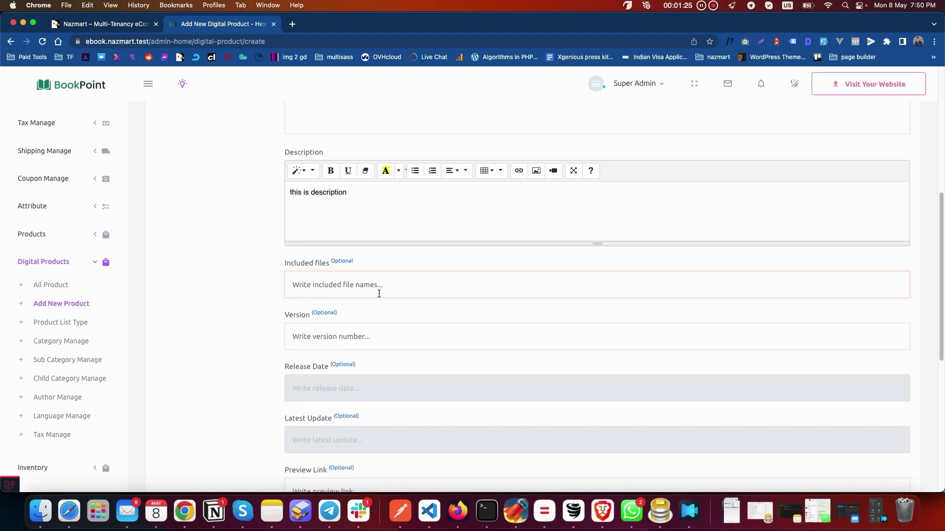
scroll(221, 318, "down", 4)
scroll(223, 317, "up", 2)
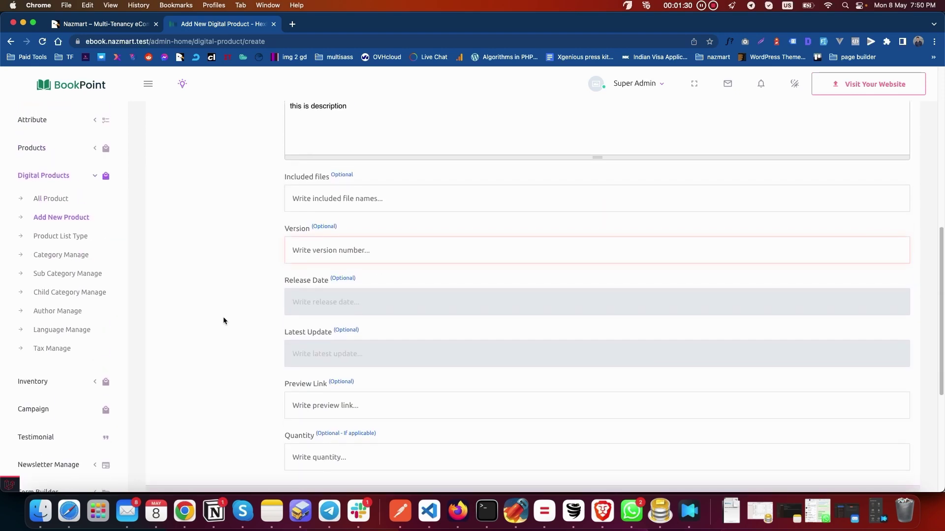
Step: Set the release date to May 9, 2023 and the latest update to May 16, 2023
left_click(351, 306)
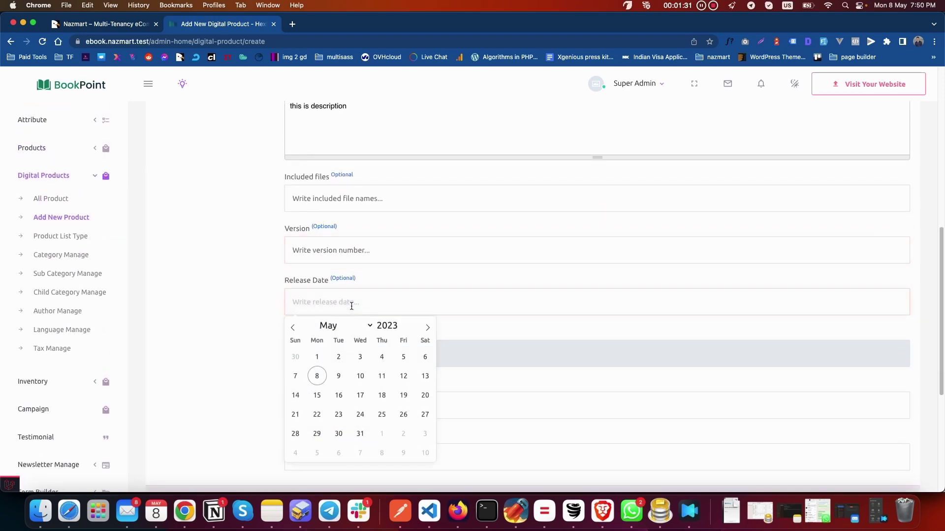
left_click(340, 376)
scroll(273, 355, "down", 1)
scroll(261, 351, "down", 2)
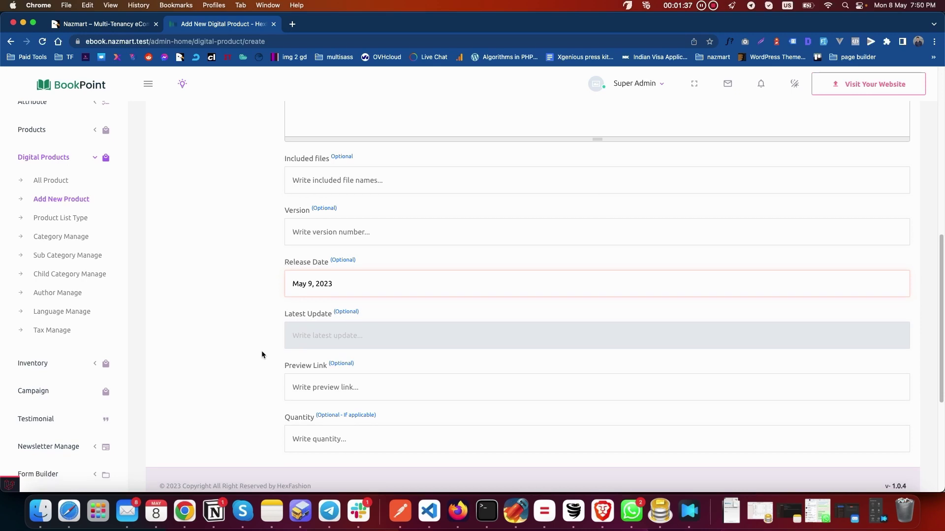
left_click(345, 334)
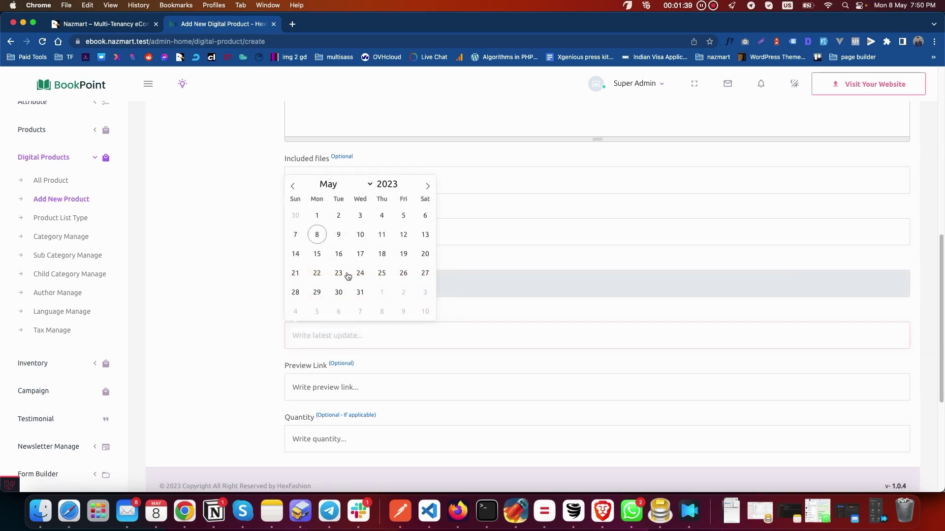
left_click(339, 254)
Step: Pass through the Preview Link and Quantity fields, leaving them empty
left_click(331, 387)
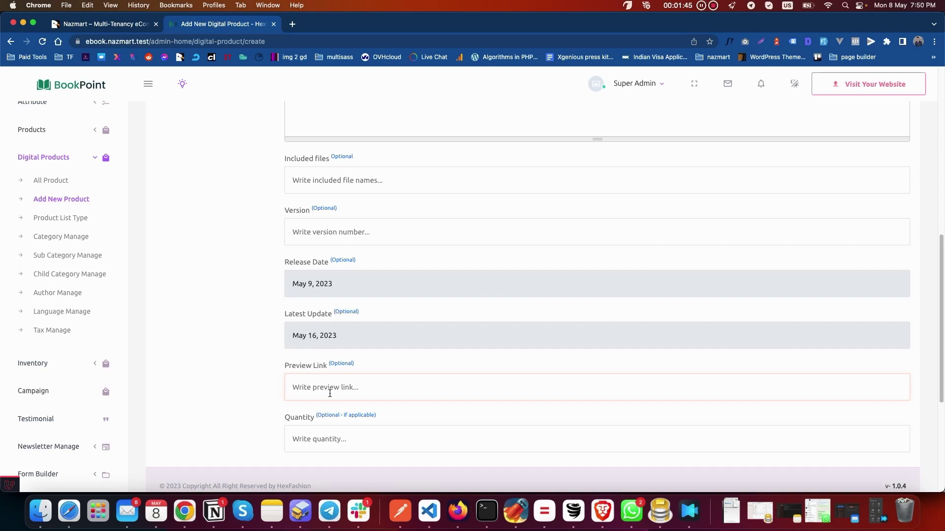
left_click(307, 436)
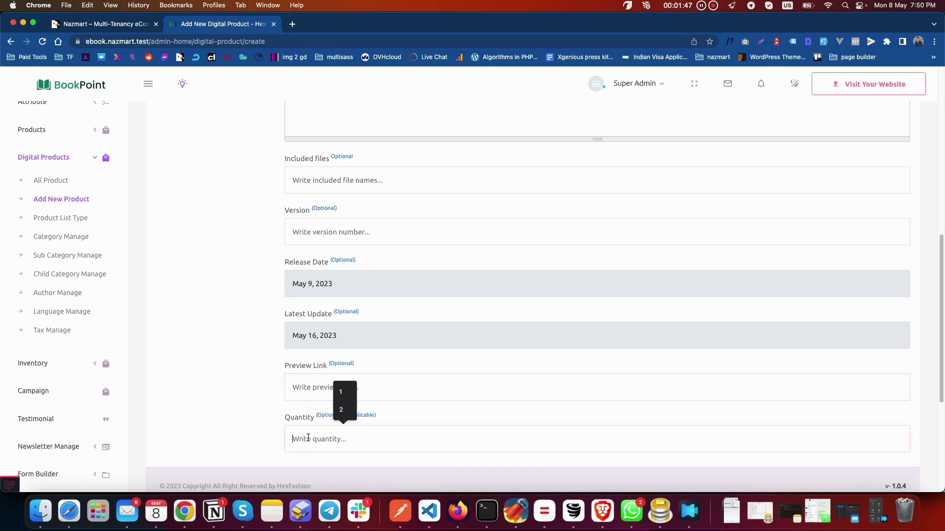
left_click(259, 413)
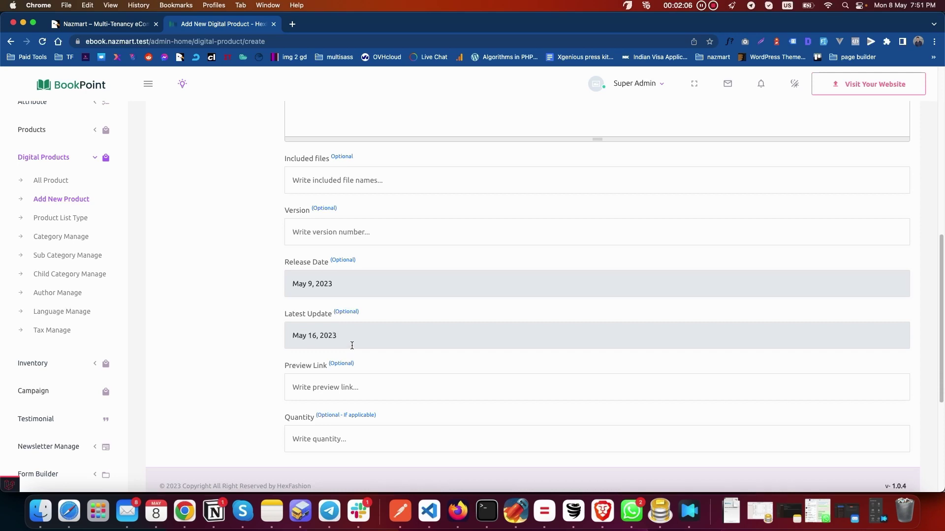
scroll(352, 346, "up", 5)
scroll(251, 350, "up", 5)
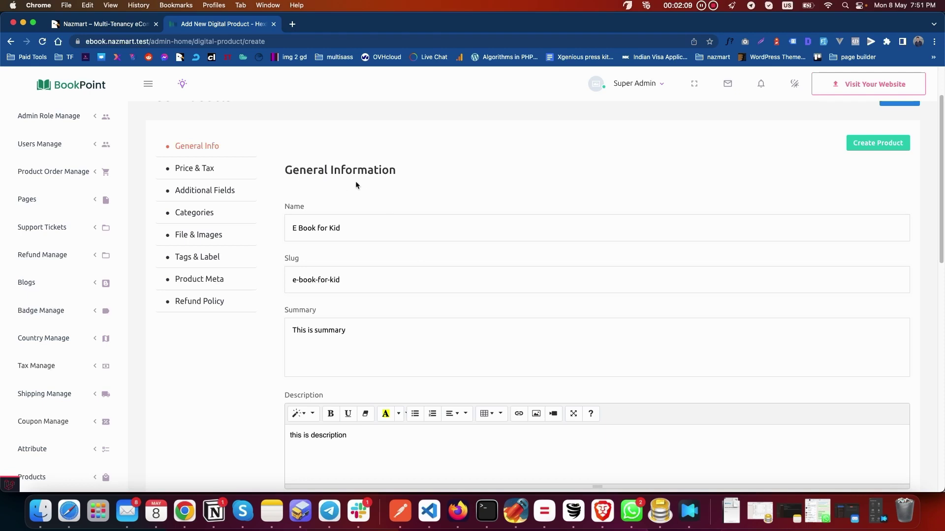
left_click(196, 172)
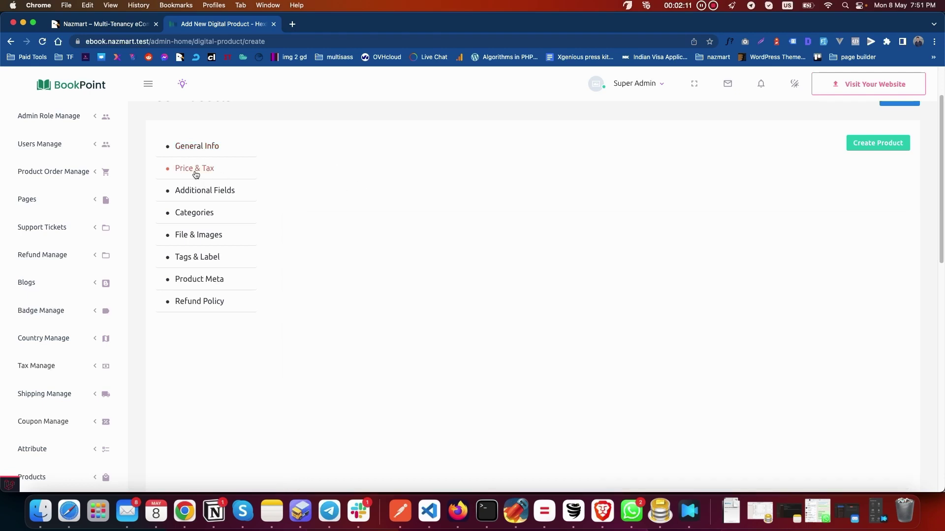
left_click(318, 228)
left_click(371, 179)
left_click(331, 273)
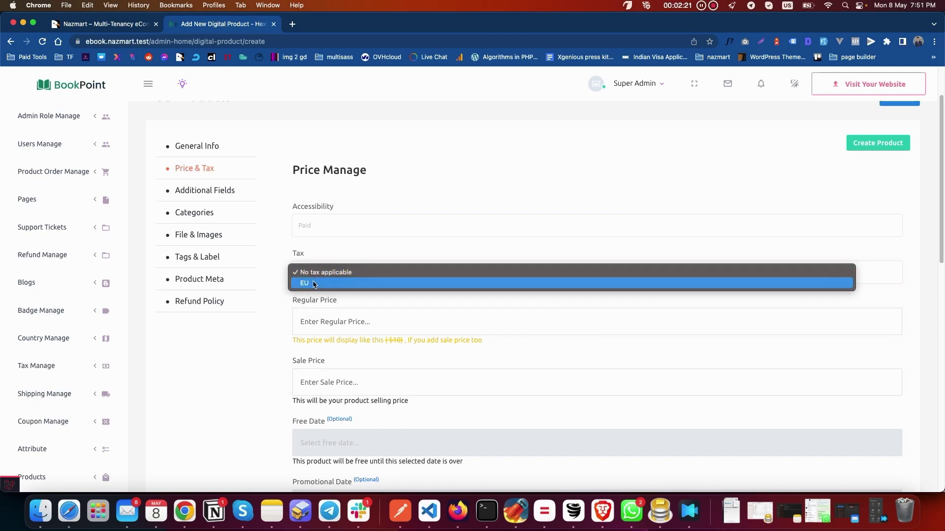
left_click(315, 283)
scroll(400, 294, "down", 1)
scroll(401, 294, "down", 3)
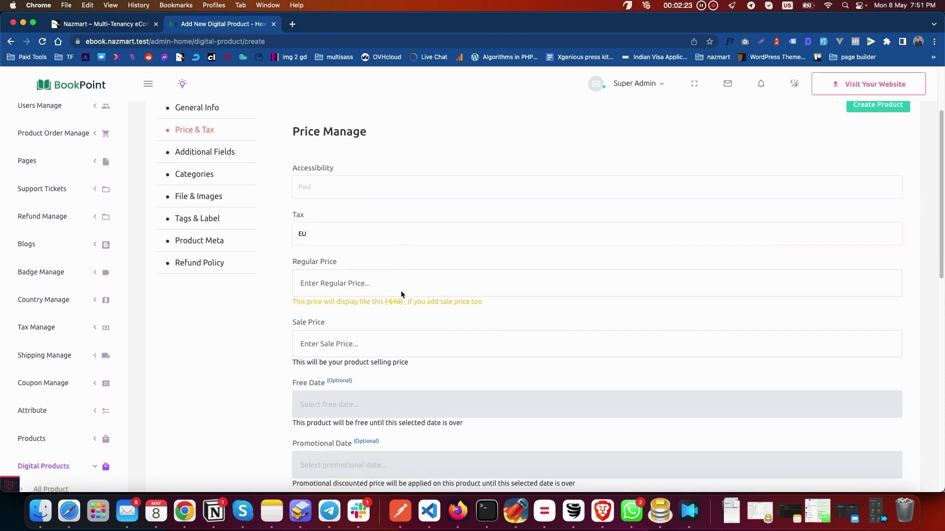
left_click(406, 271)
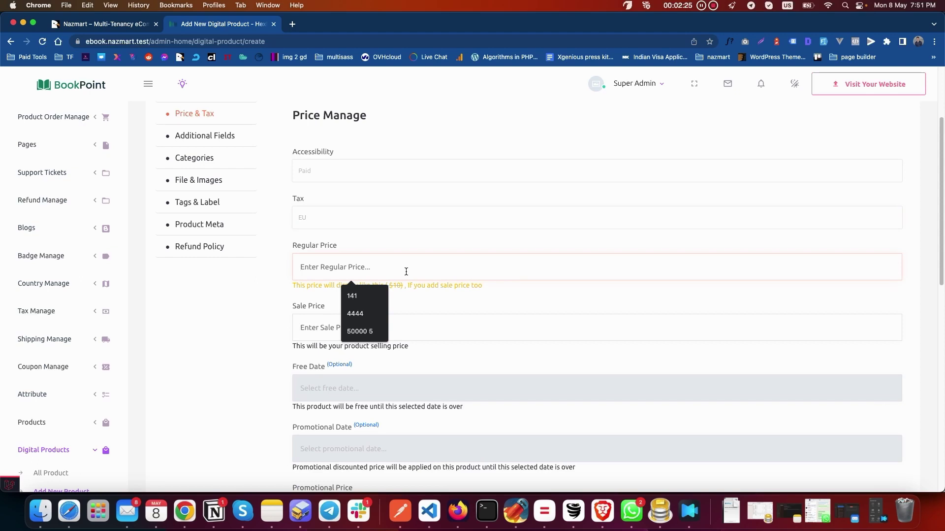
type("100")
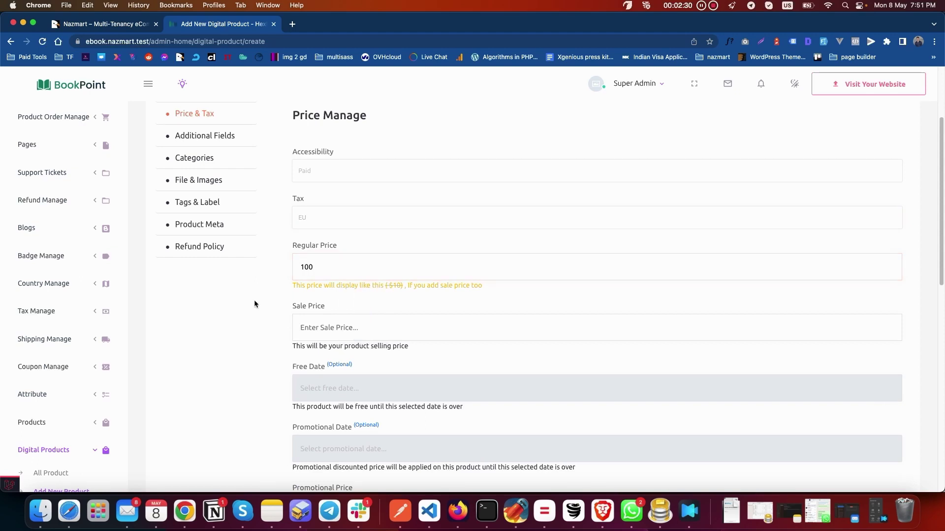
left_click_drag(348, 268, 172, 259)
left_click(342, 329)
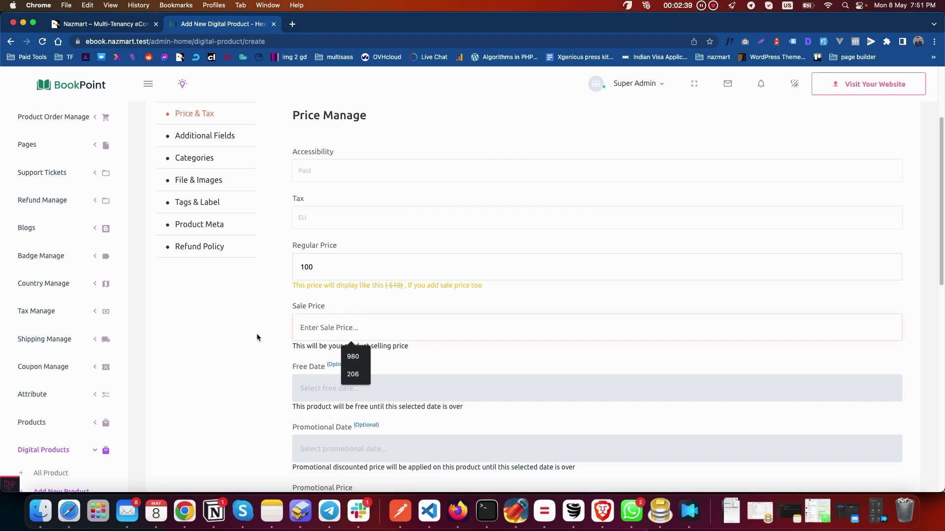
left_click(243, 338)
scroll(242, 338, "down", 2)
scroll(242, 338, "down", 1)
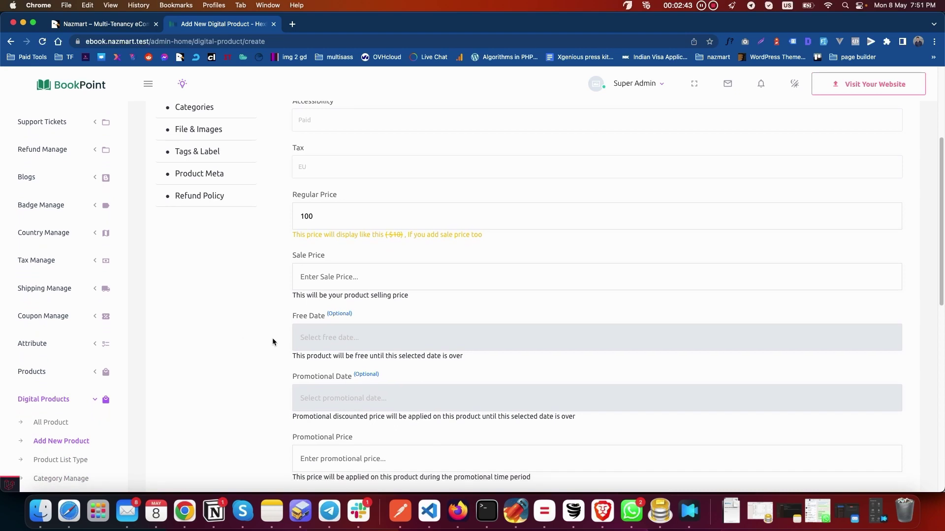
Step: Pick May 9, 2023 as the Free Date and May 30, 2023 as the Promotional Date
left_click(344, 333)
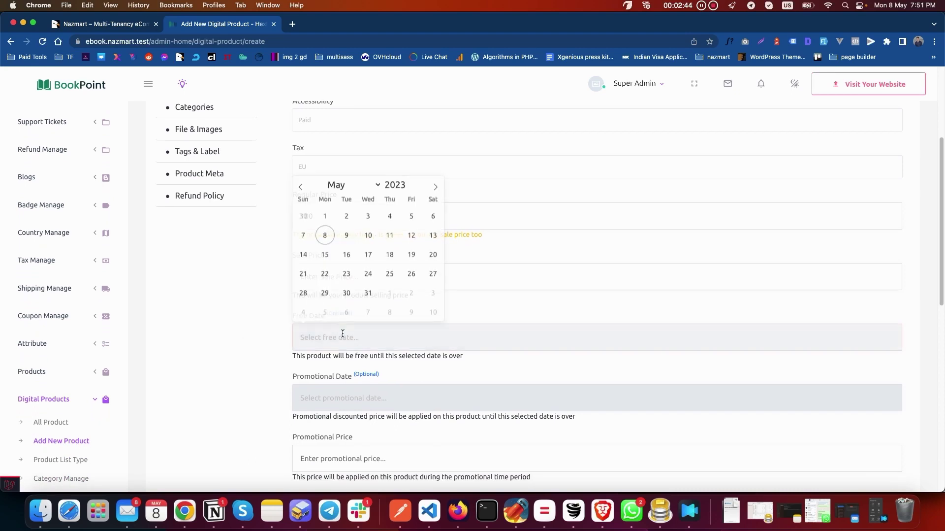
left_click(346, 237)
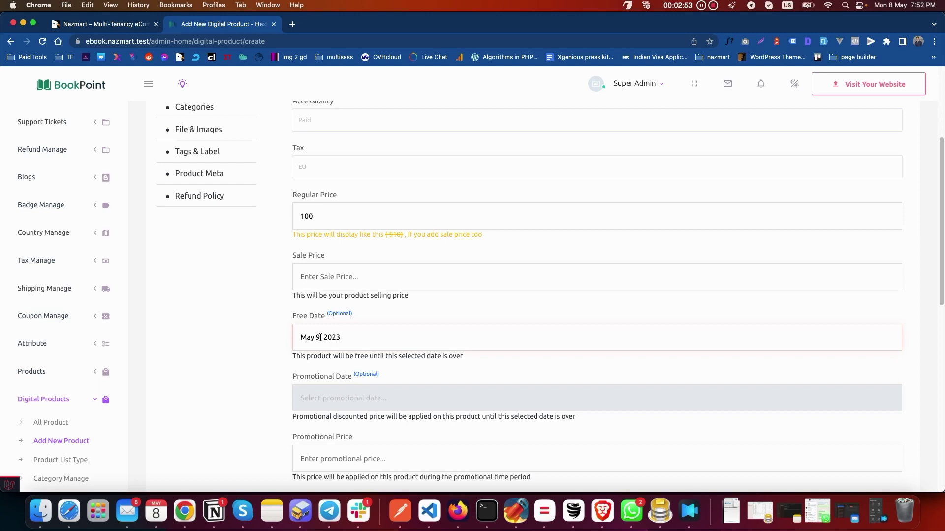
scroll(241, 341, "down", 2)
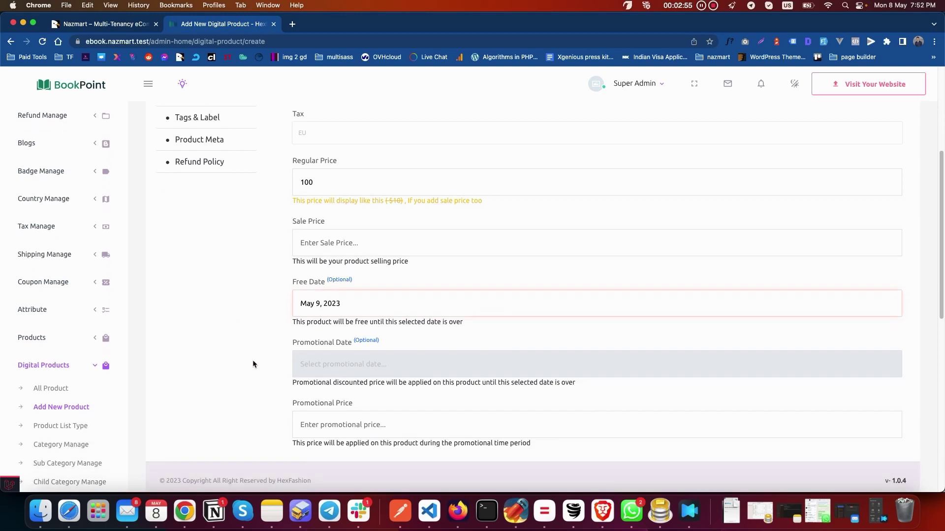
left_click(339, 365)
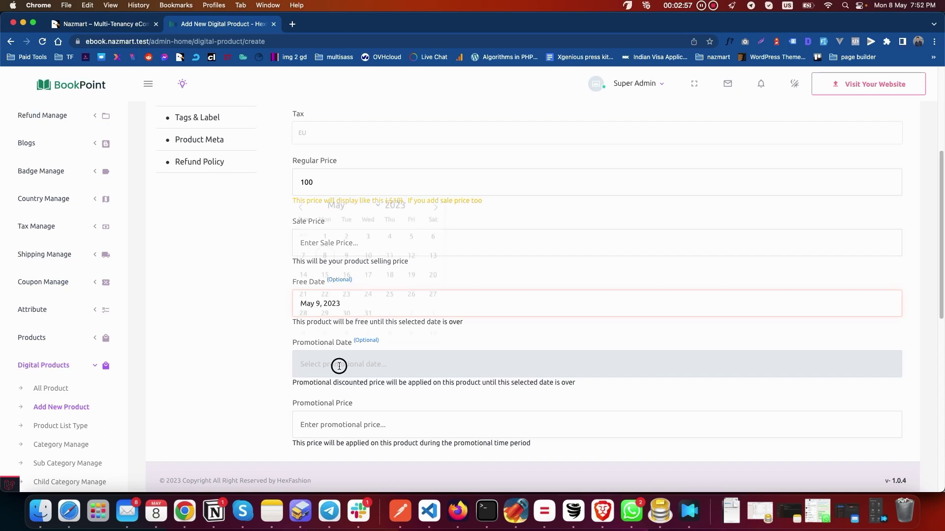
left_click(346, 320)
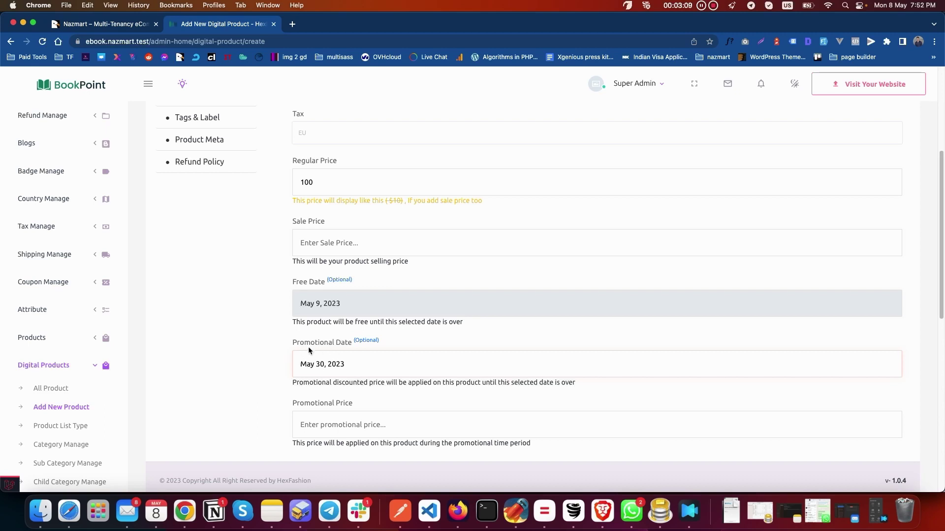
Step: Enter 80 as the promotional price, checking it against the regular price of 100
left_click(321, 424)
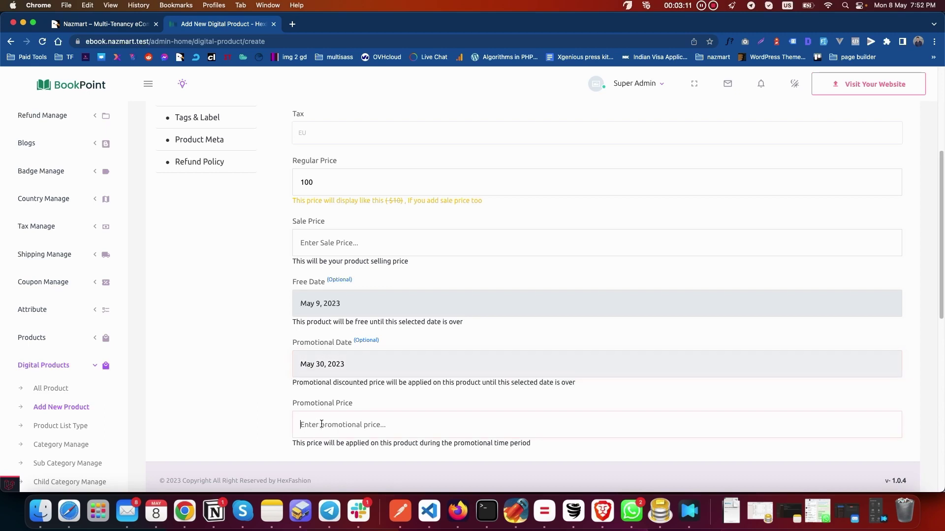
type("80")
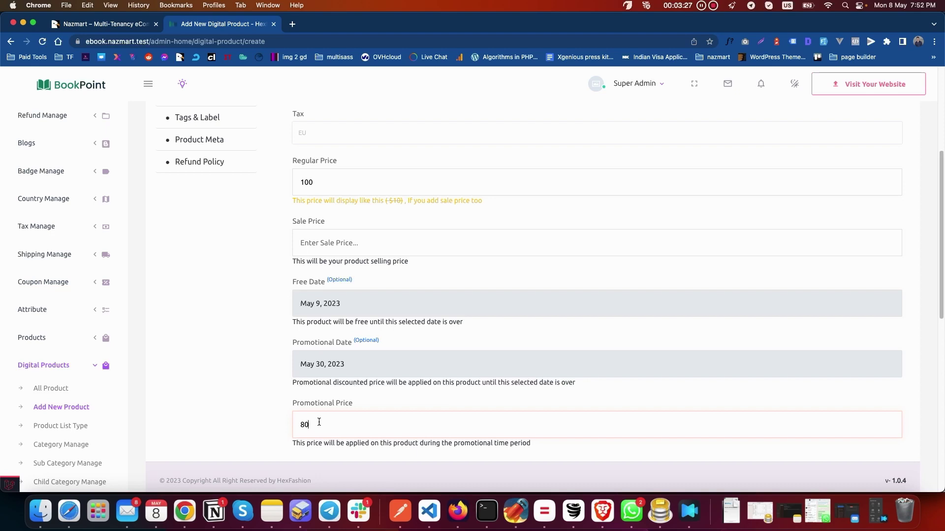
left_click(338, 185)
double_click(337, 185)
left_click(277, 279)
scroll(397, 288, "up", 5)
Step: In Additional Fields, choose an author and set the language to French
left_click(213, 257)
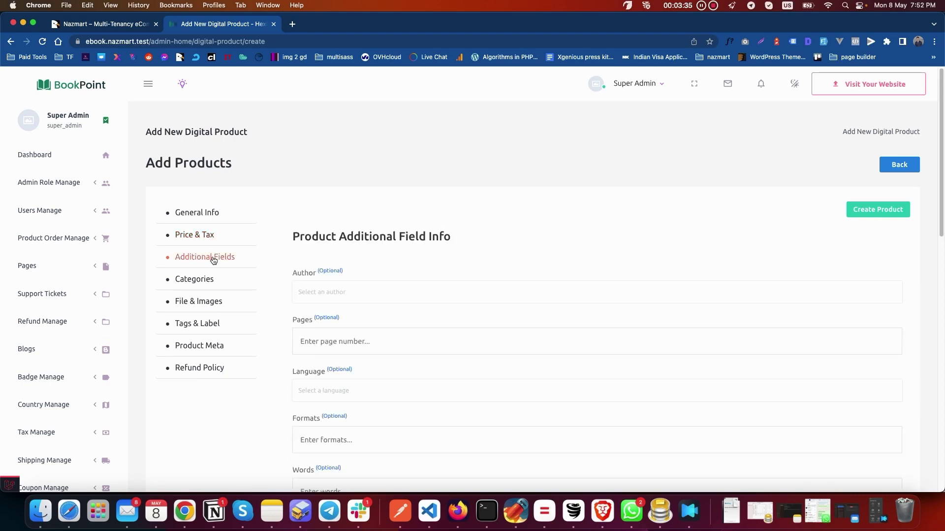
scroll(392, 278, "down", 2)
left_click(320, 216)
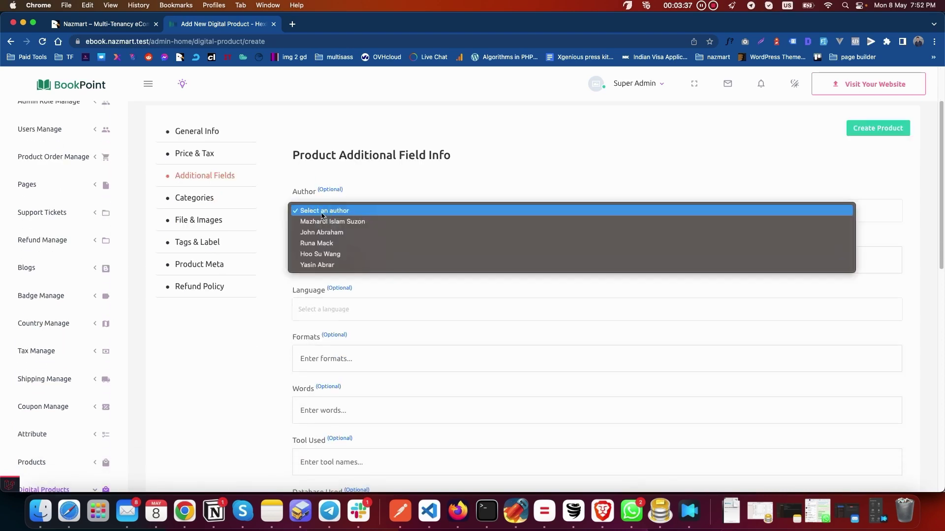
left_click(278, 226)
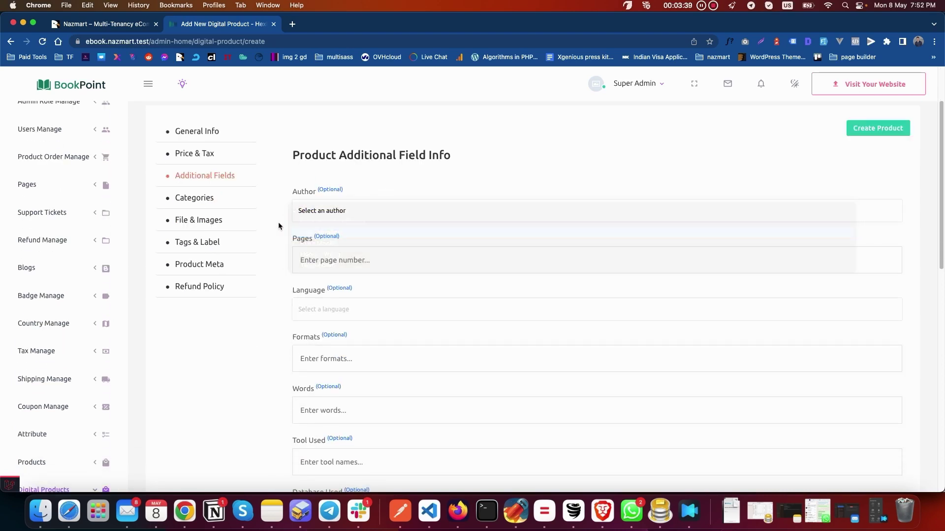
left_click(349, 263)
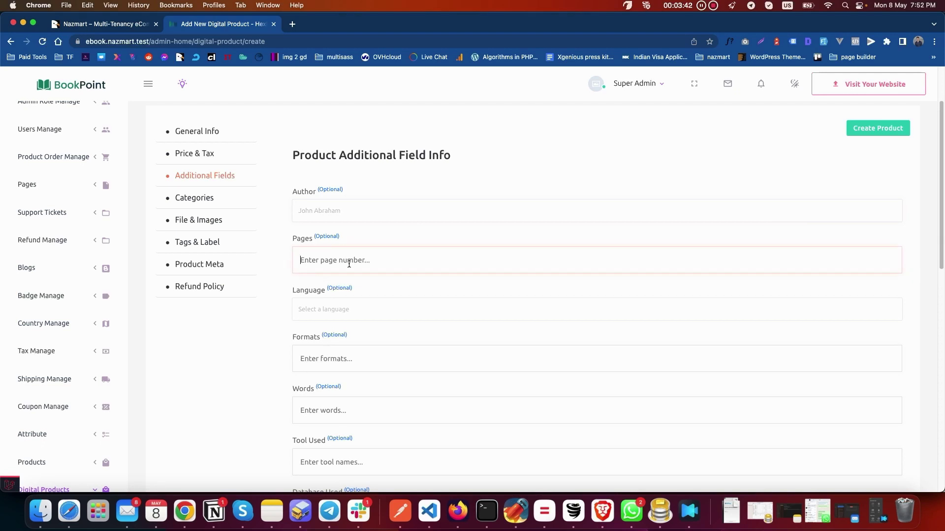
scroll(349, 264, "down", 1)
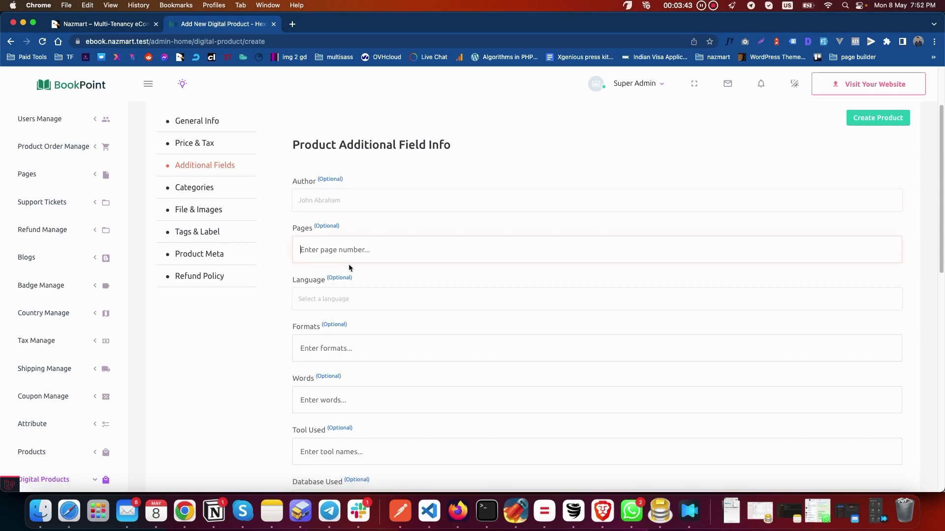
left_click(325, 282)
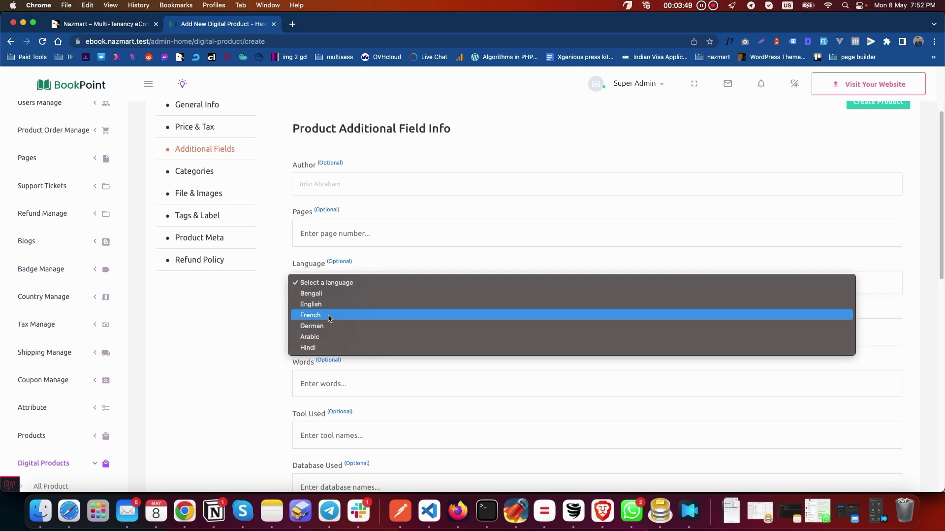
left_click(328, 315)
Step: Leave Formats, Words, Database, Browsers and OS fields empty and set High Resolution to No
scroll(346, 291, "down", 1)
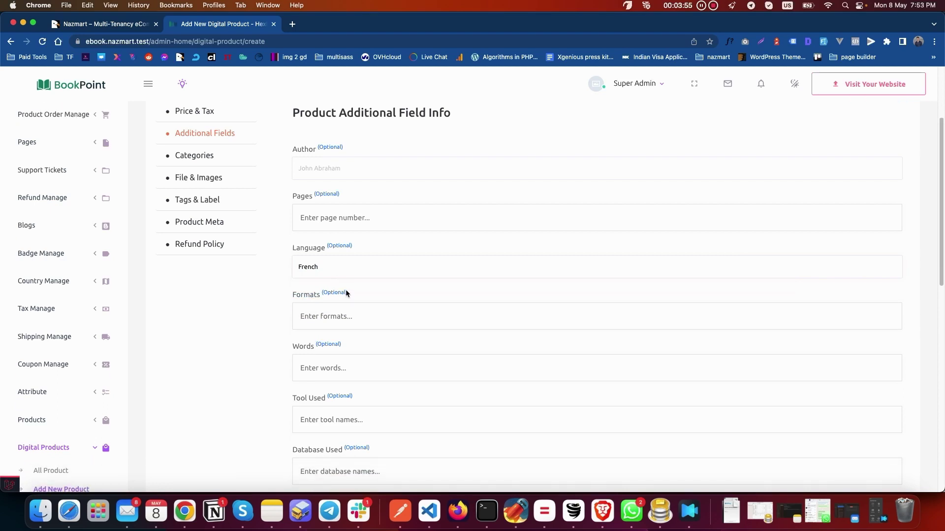
scroll(346, 288, "down", 3)
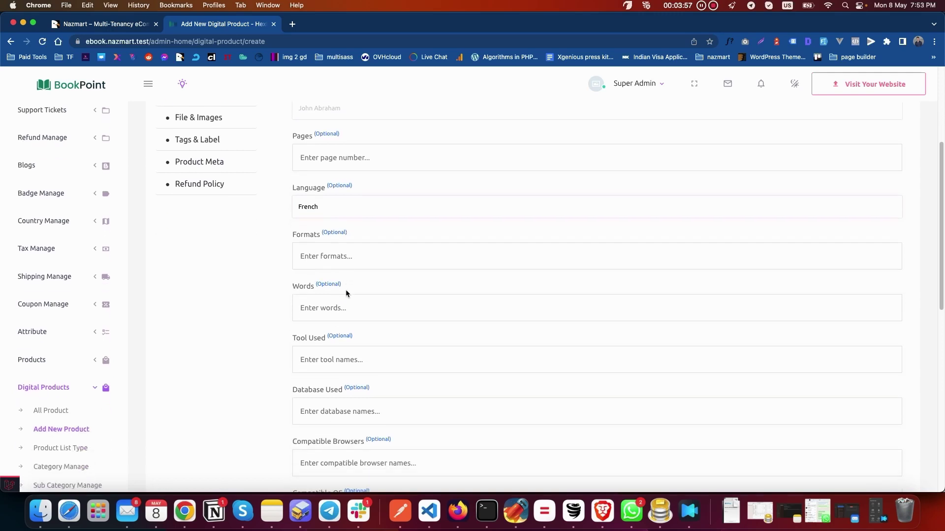
left_click(331, 255)
key("Tab")
scroll(359, 357, "down", 2)
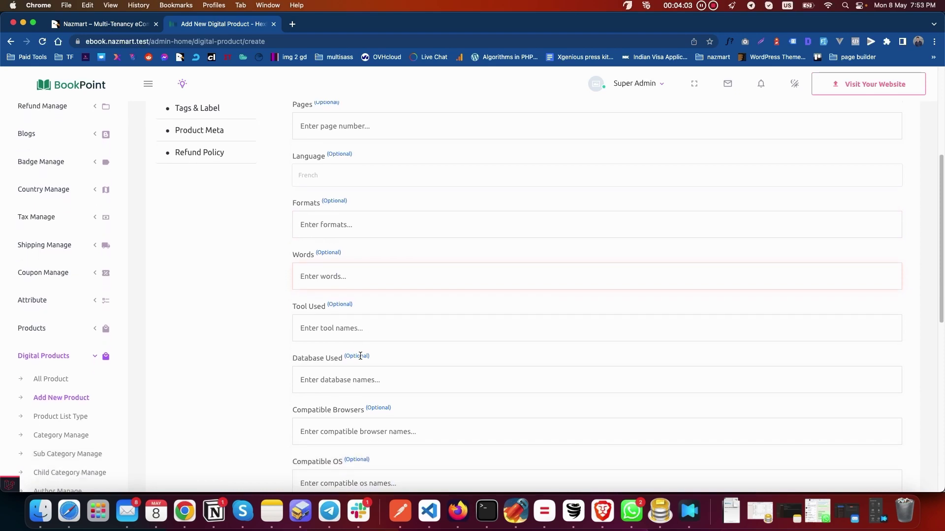
left_click(315, 366)
scroll(256, 374, "down", 4)
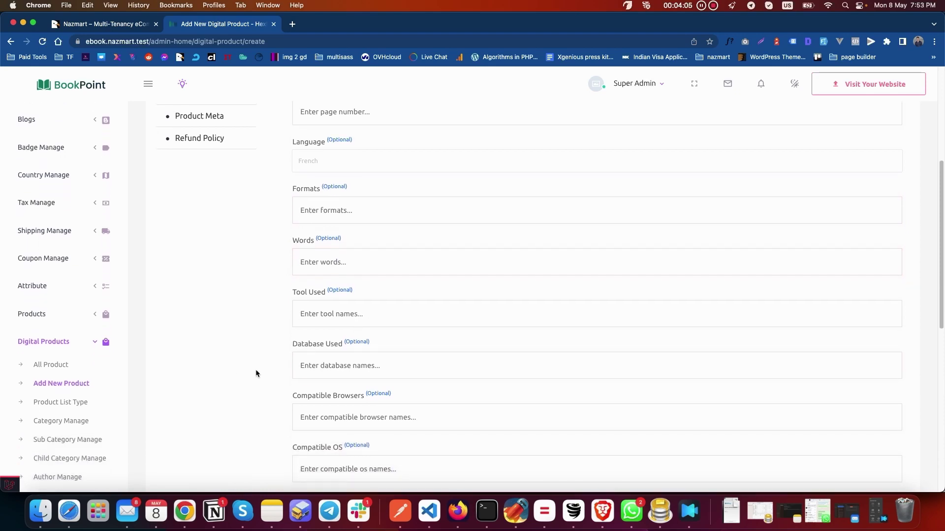
left_click(345, 338)
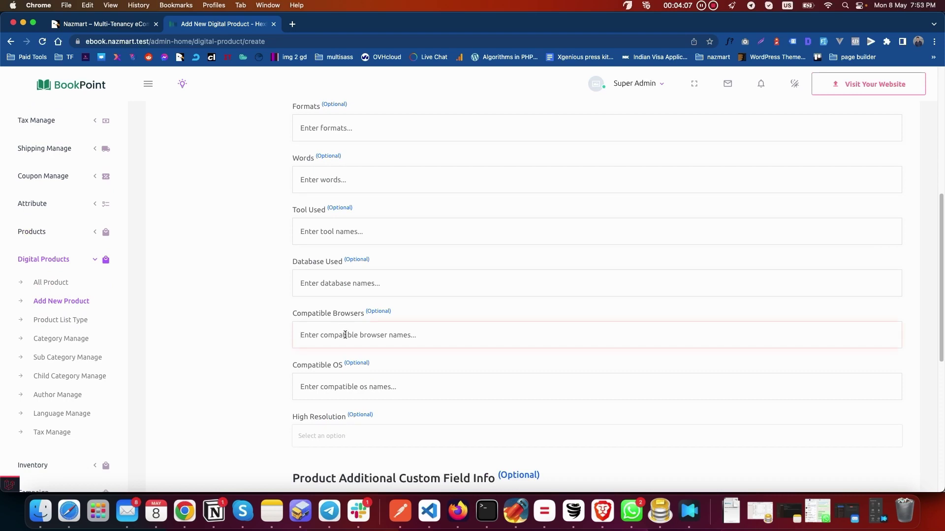
left_click(341, 386)
left_click(341, 435)
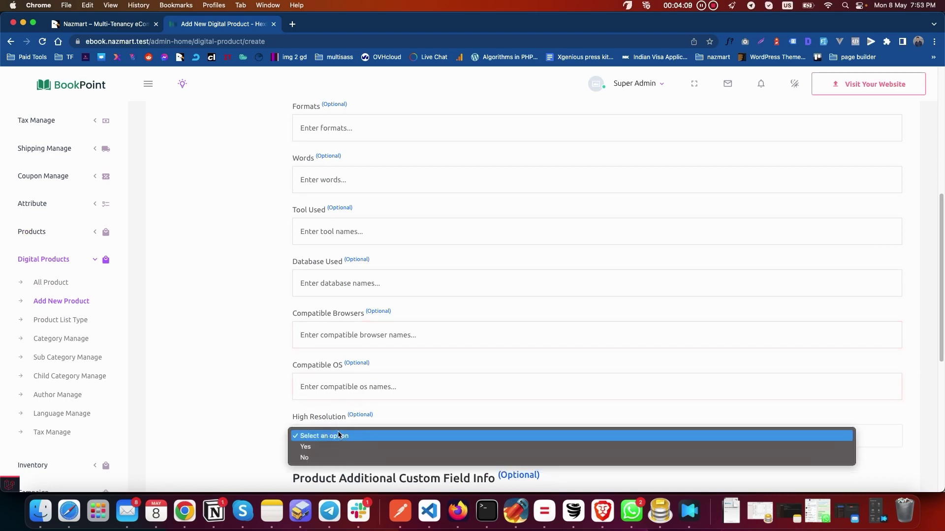
left_click(264, 421)
scroll(265, 421, "down", 1)
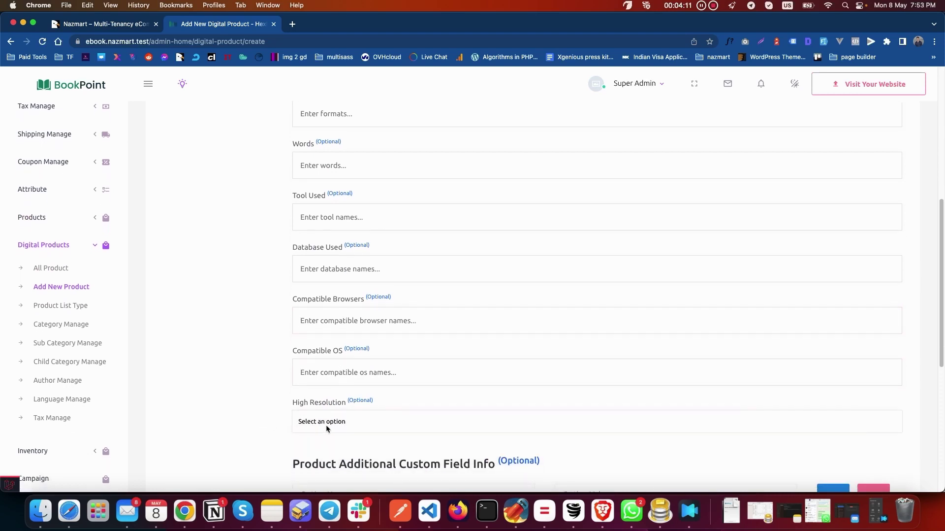
left_click(317, 424)
left_click(314, 441)
scroll(348, 418, "up", 1)
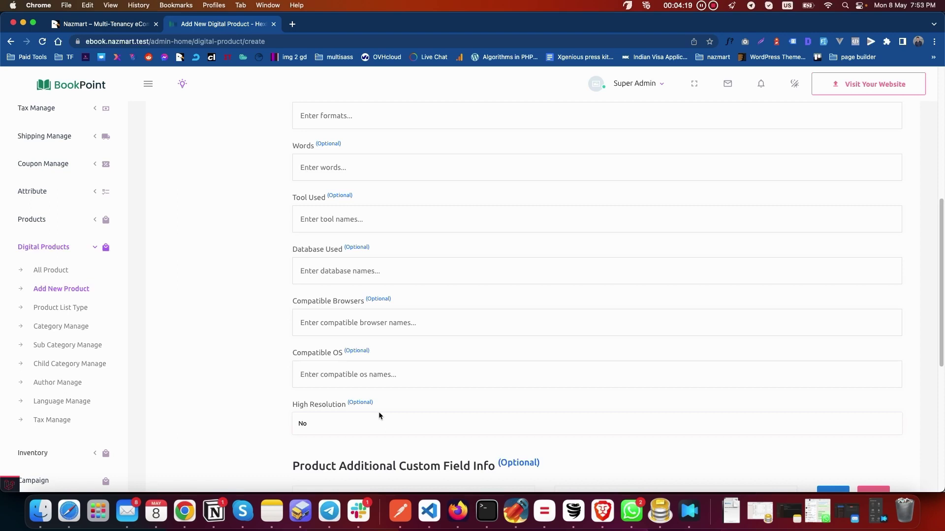
Step: Add a custom field with option name Size and option value 5 MB
scroll(407, 397, "down", 5)
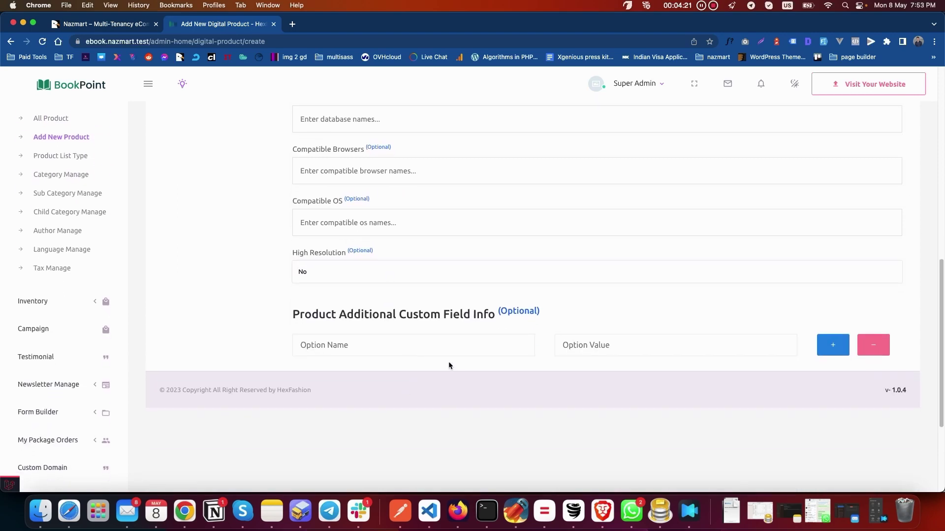
left_click_drag(300, 315, 416, 442)
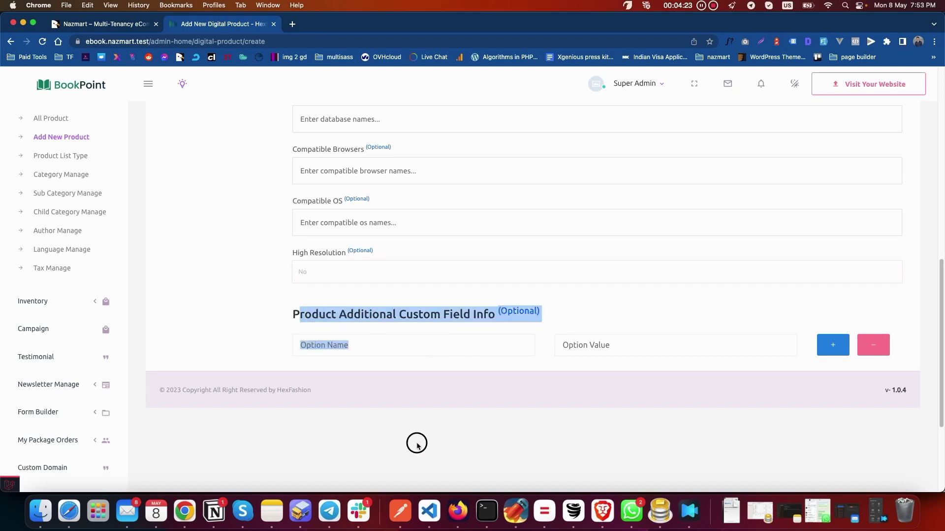
left_click(326, 330)
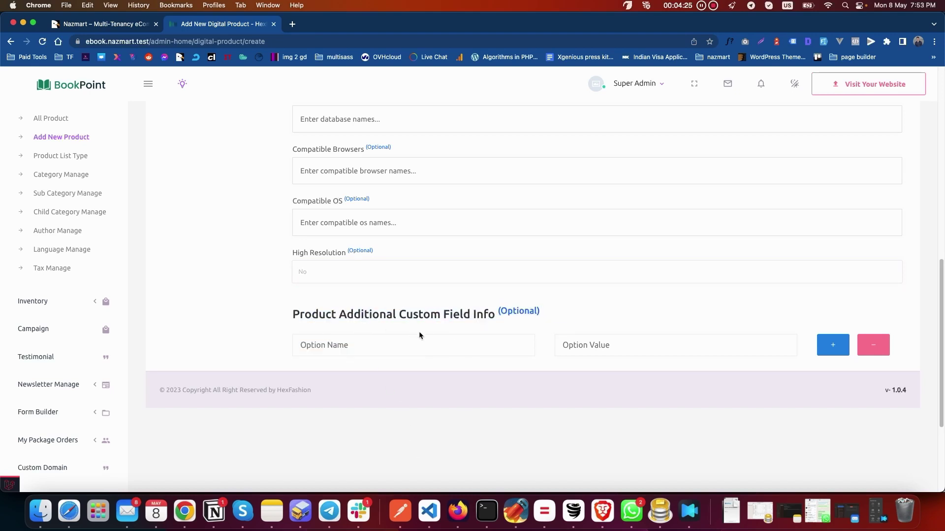
left_click(386, 347)
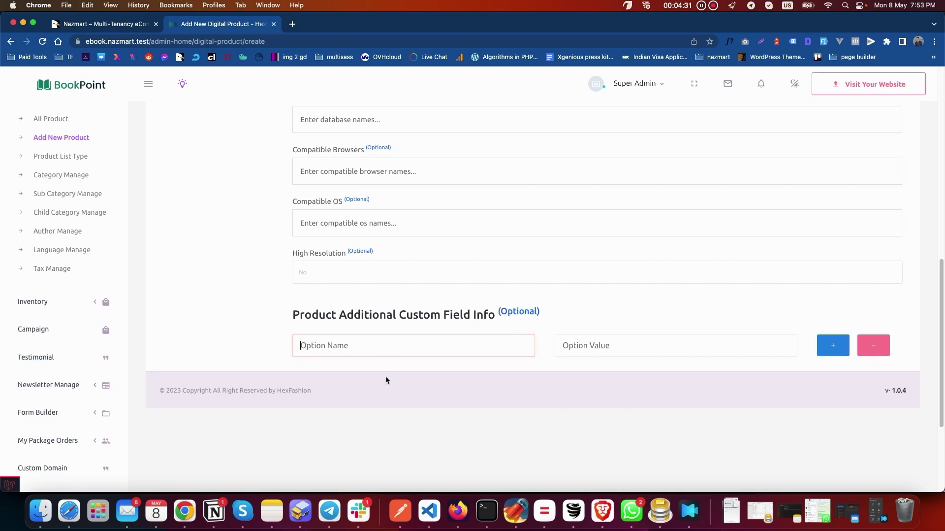
scroll(385, 376, "up", 1)
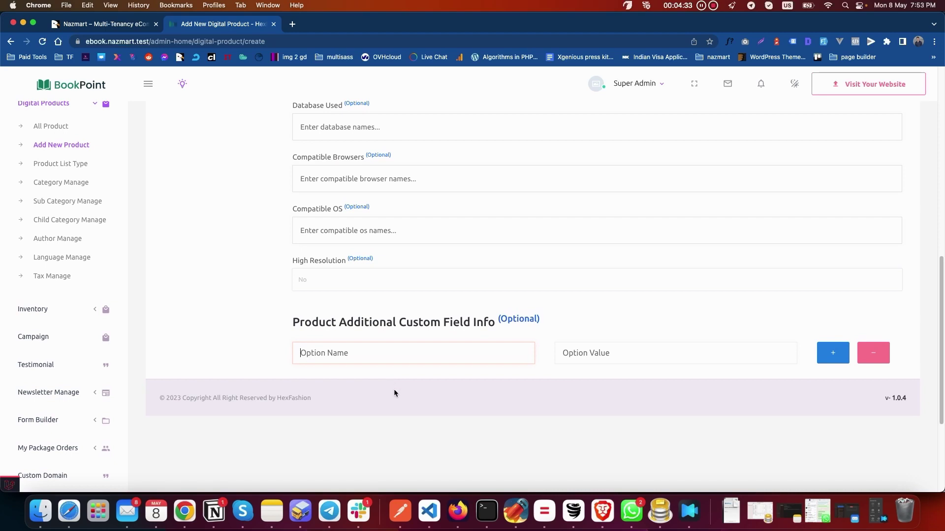
scroll(393, 388, "up", 5)
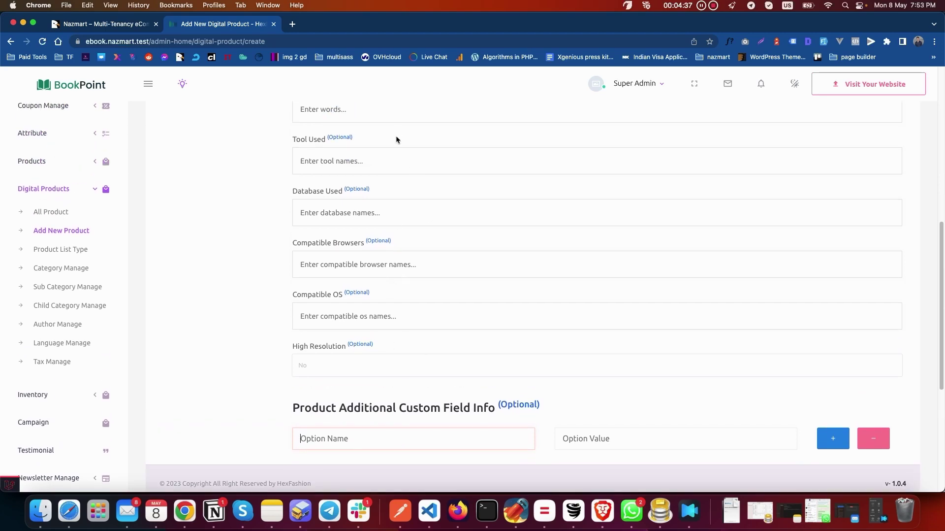
scroll(382, 288, "down", 1)
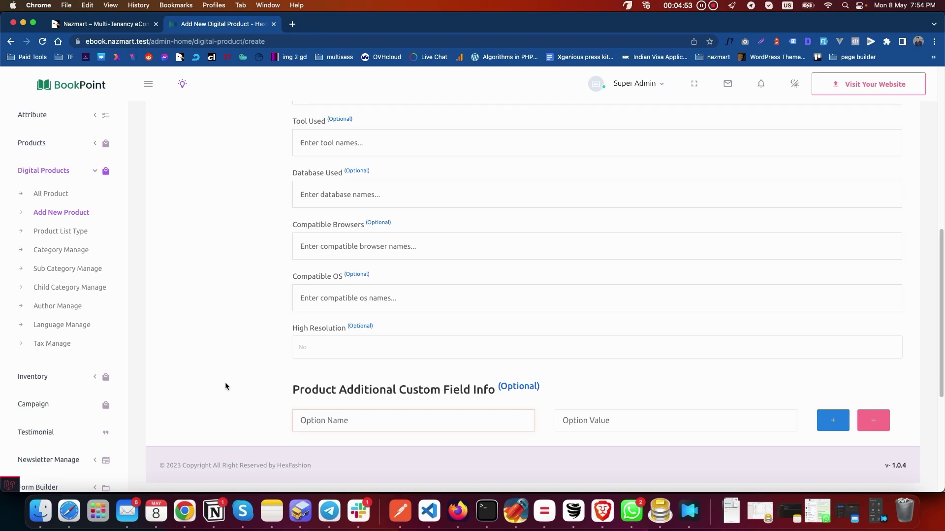
type("t")
key("BackSpace")
type("Size")
left_click(645, 424)
type("5 MB")
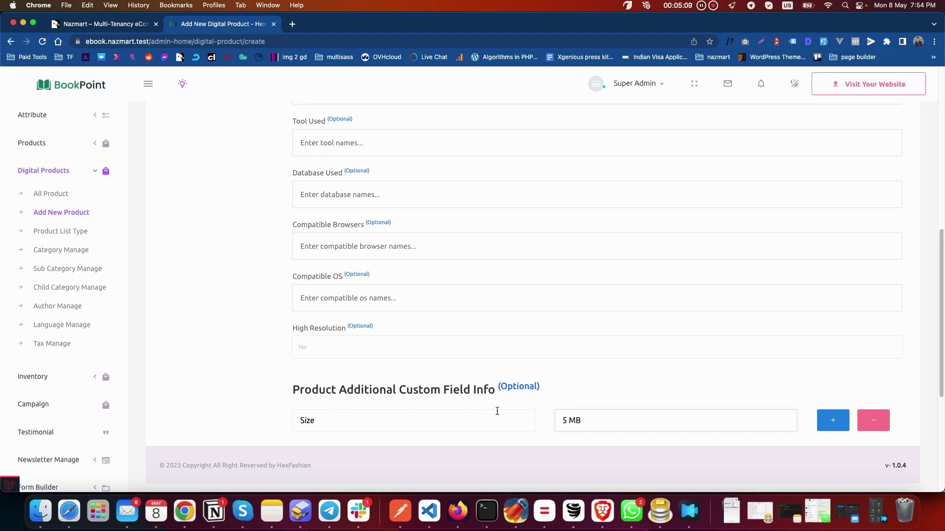
Step: Add a second custom-field row, then go to the Categories section
double_click(305, 420)
left_click_drag(610, 420, 468, 406)
scroll(749, 304, "down", 3)
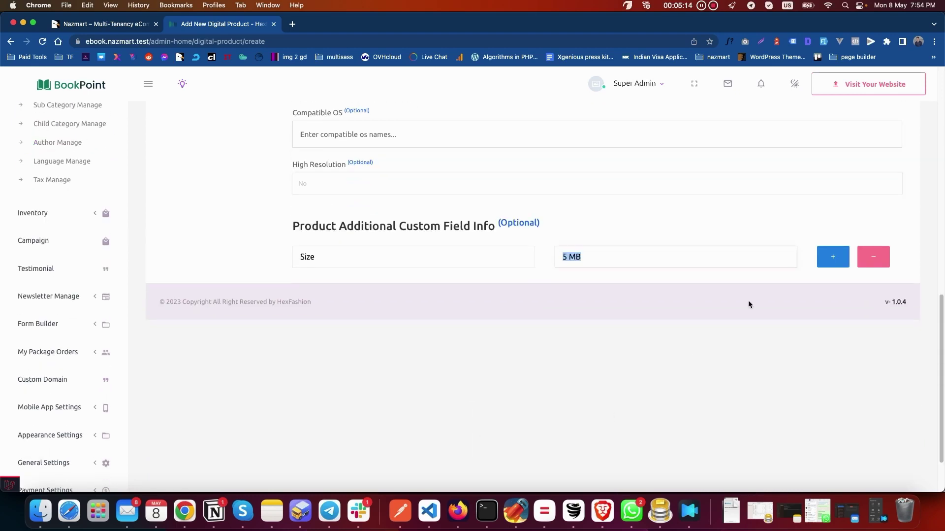
left_click(830, 260)
left_click(630, 296)
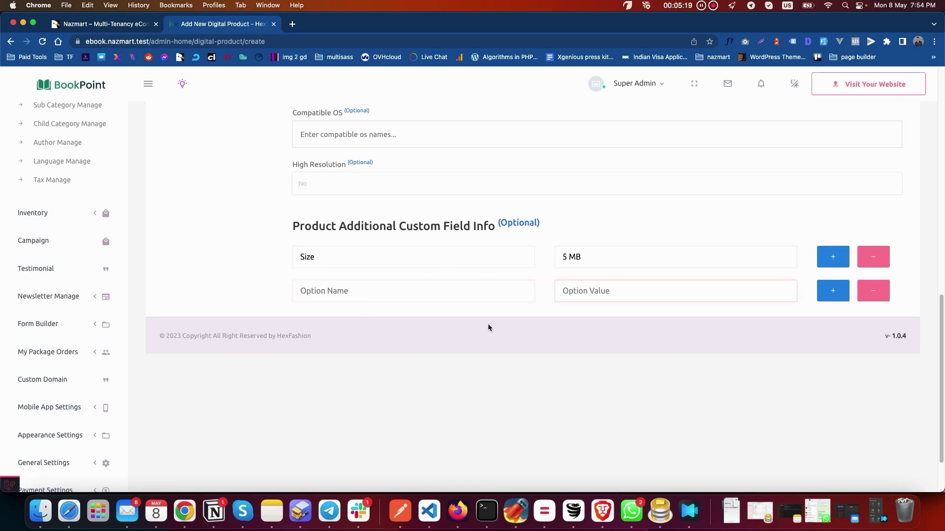
scroll(495, 321, "up", 2)
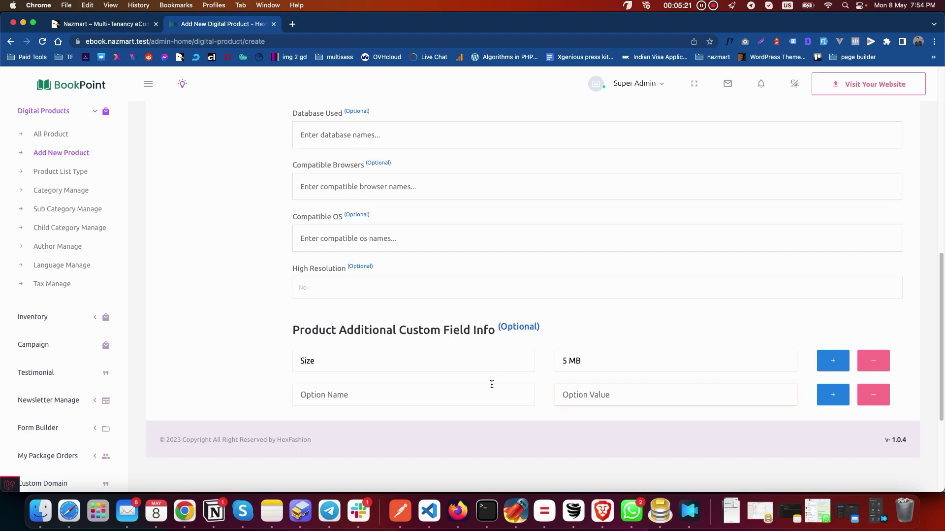
scroll(490, 384, "up", 7)
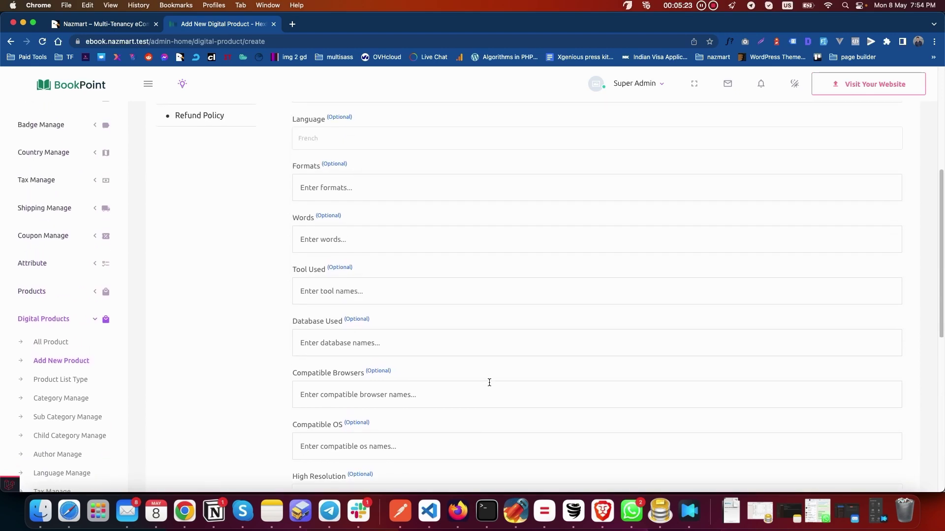
left_click(195, 194)
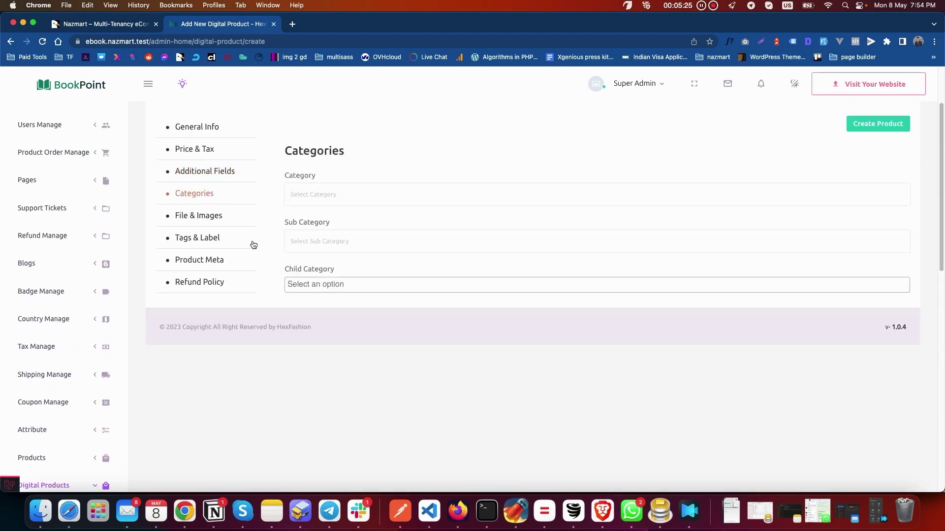
Step: Choose Course as category, PHP Course as sub category, and OOP PHP Course as child category
left_click(319, 196)
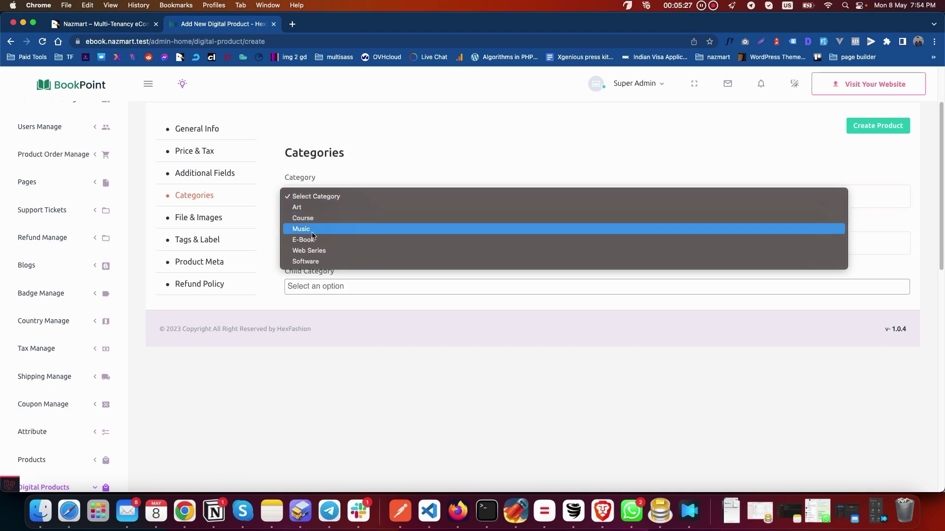
left_click(317, 217)
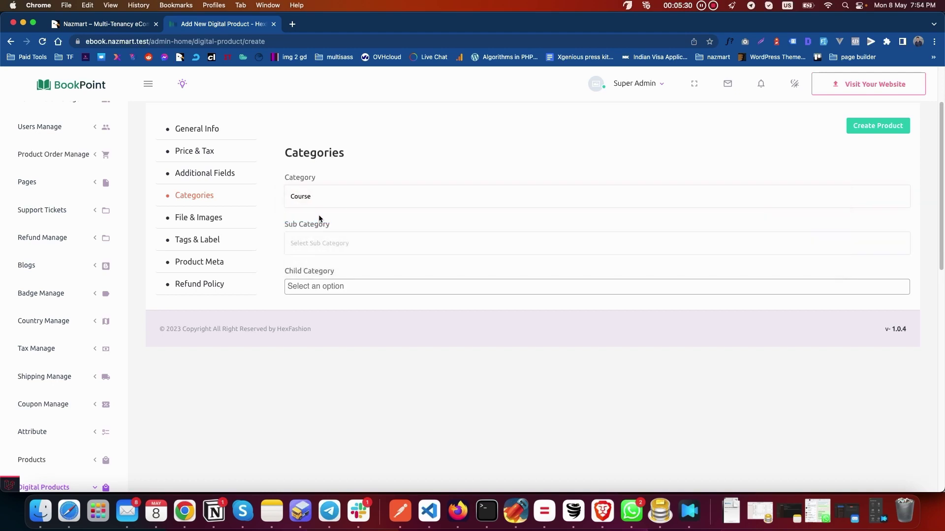
left_click(318, 241)
left_click(314, 253)
left_click(309, 284)
left_click(308, 303)
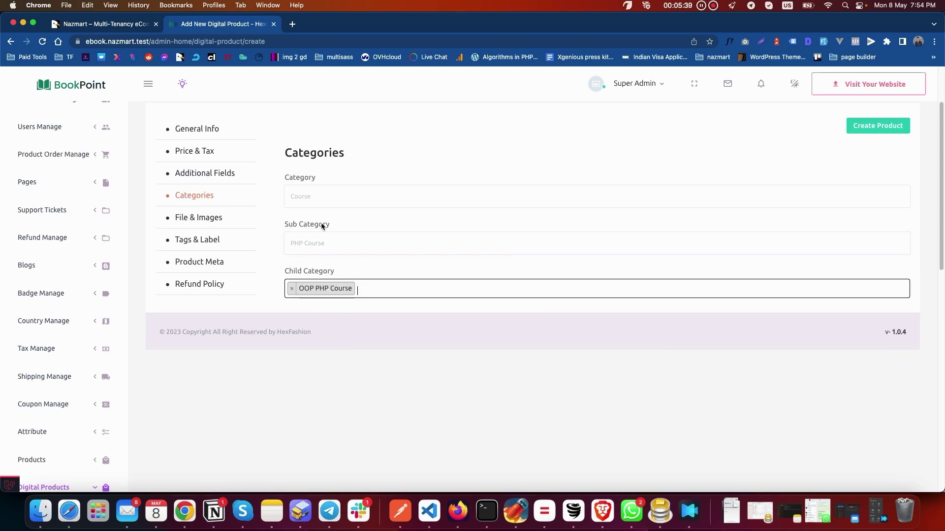
Step: In File & Images, set the third book cover in row two as the feature image
left_click(199, 222)
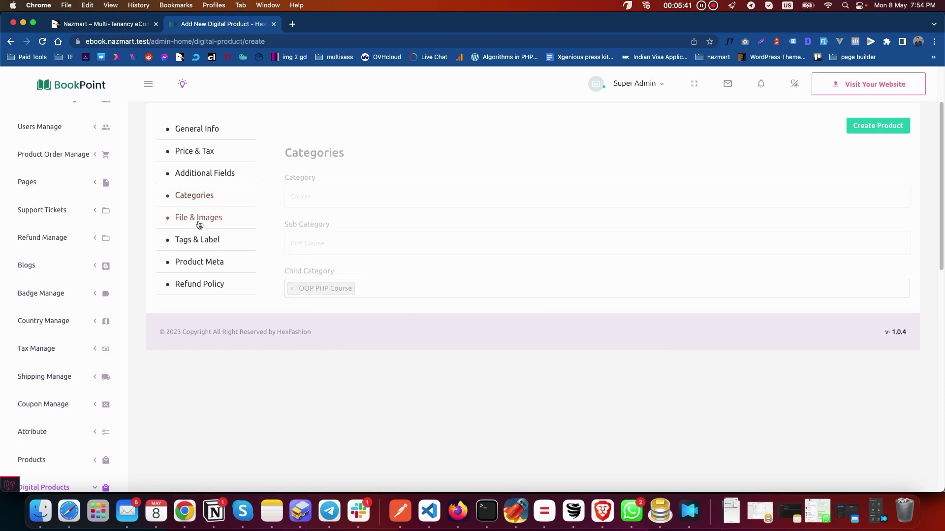
scroll(312, 199, "up", 1)
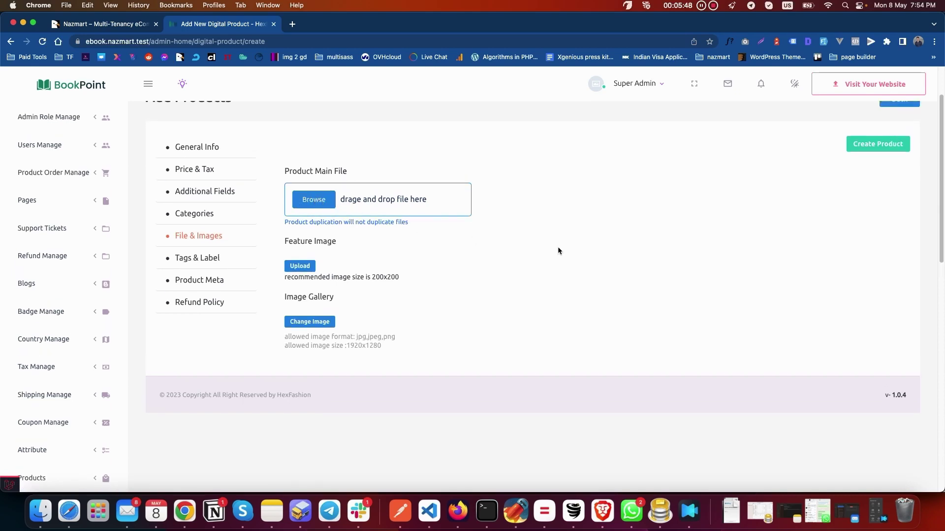
scroll(557, 251, "up", 2)
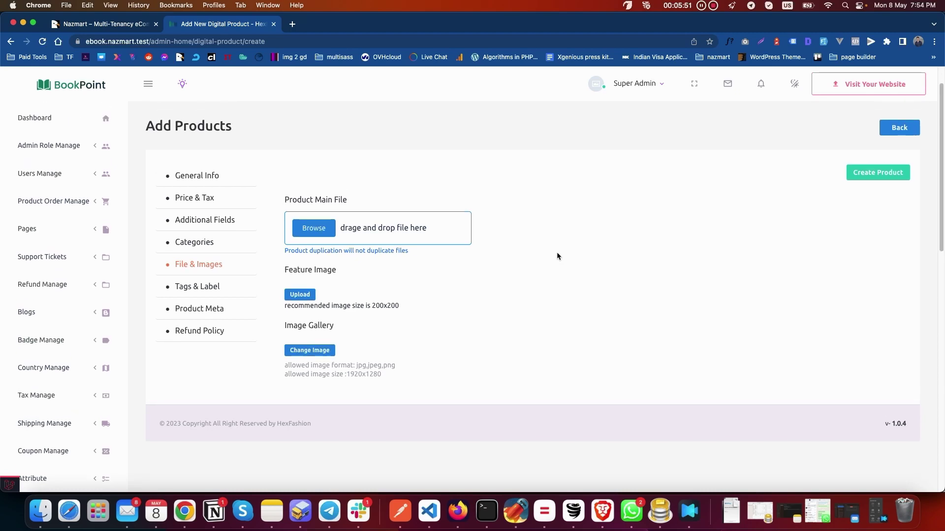
left_click(299, 295)
left_click(118, 130)
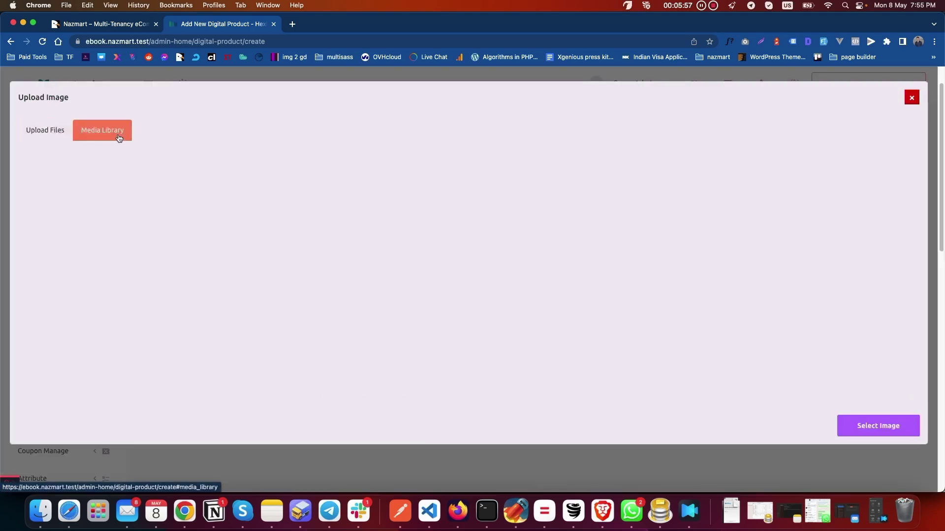
left_click(173, 235)
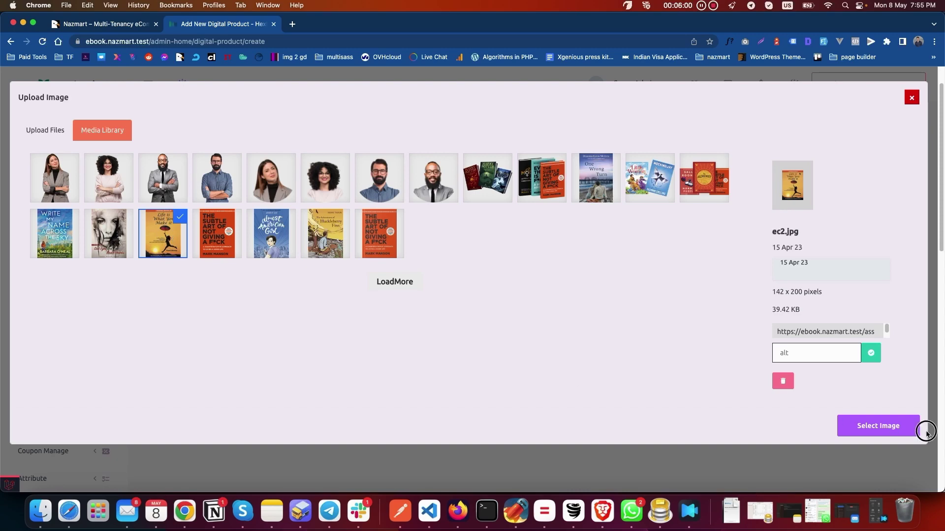
left_click(900, 427)
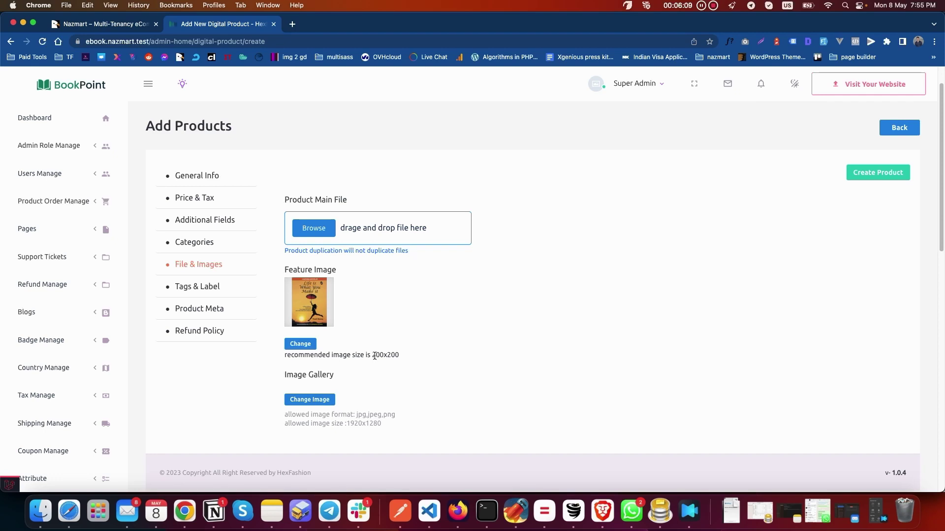
Step: Add two Subtle Art, Almost American Girl and Huckleberry Finn covers to the gallery
left_click(315, 399)
left_click(213, 241)
left_click(268, 244)
left_click(328, 245)
left_click(375, 246)
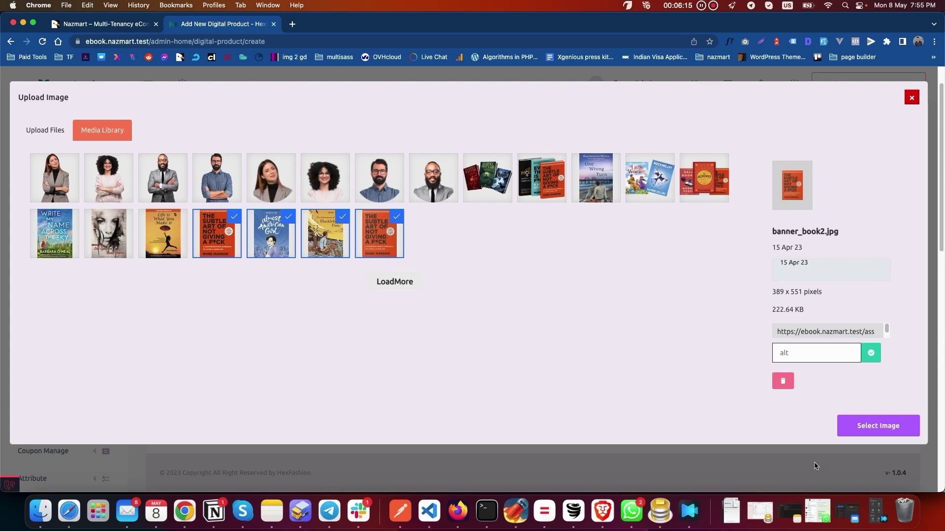
left_click(872, 426)
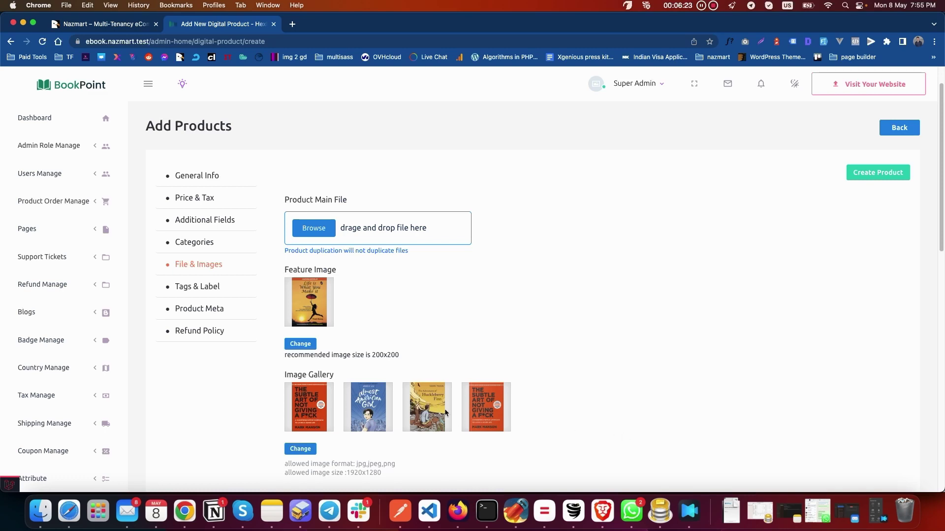
scroll(472, 384, "down", 3)
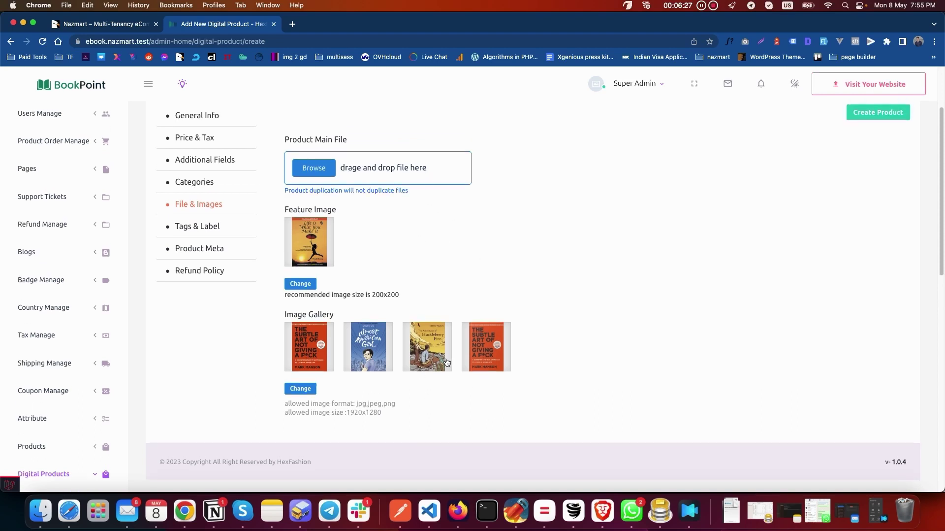
scroll(447, 362, "up", 1)
Step: Add the tags 'the book' and 'e-book' to the product
left_click(211, 246)
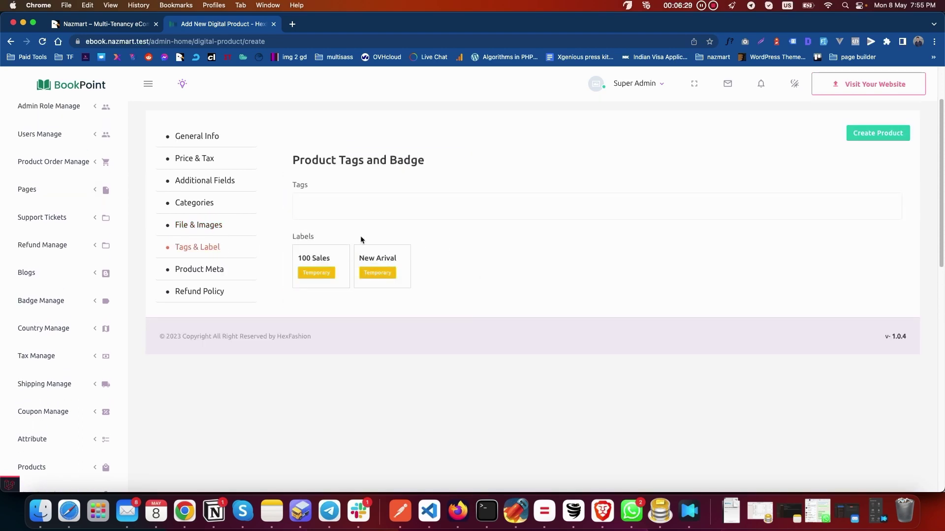
left_click(330, 208)
type("the book")
key("Return")
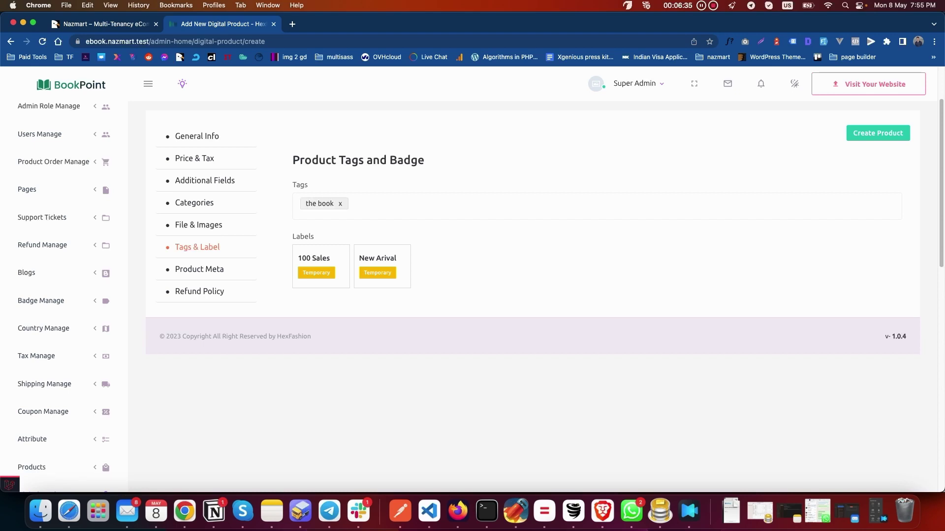
type("e-book")
key("Return")
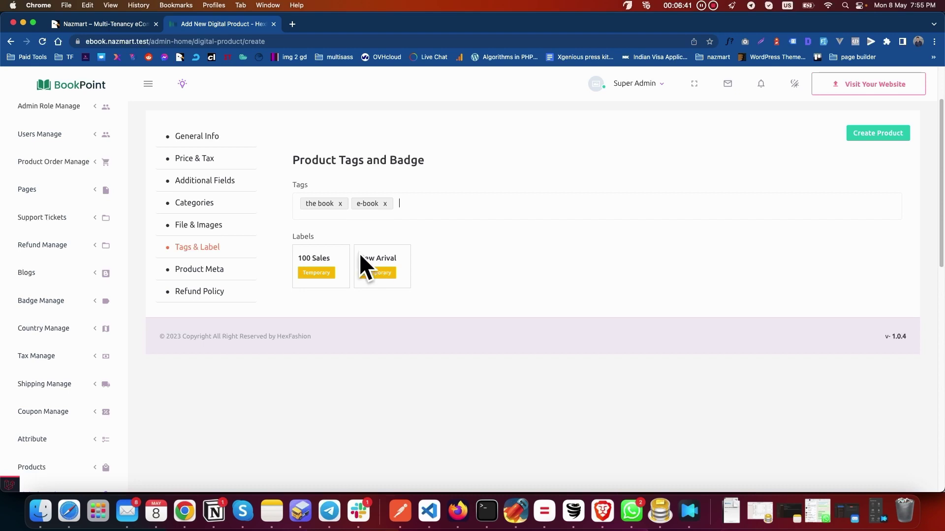
Step: Apply the New Arival label and open the Product Meta section
left_click(392, 259)
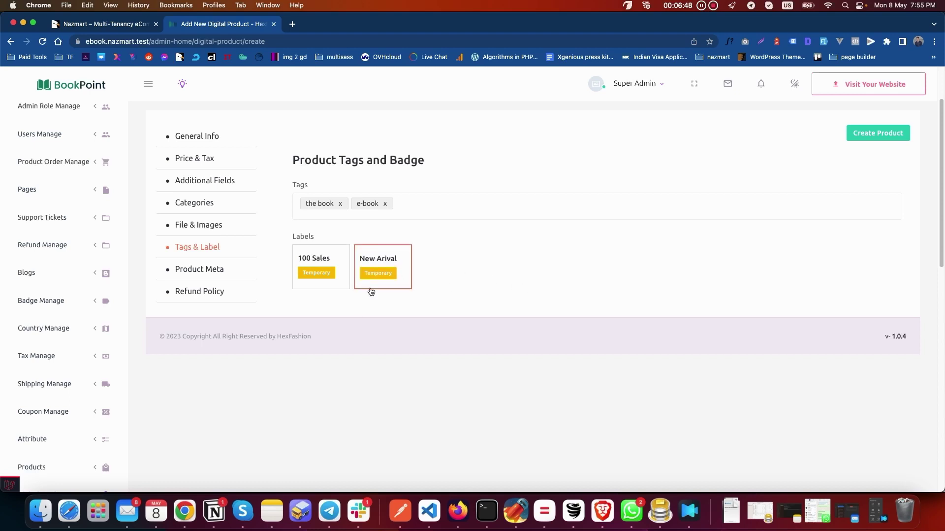
left_click(189, 272)
scroll(418, 335, "up", 1)
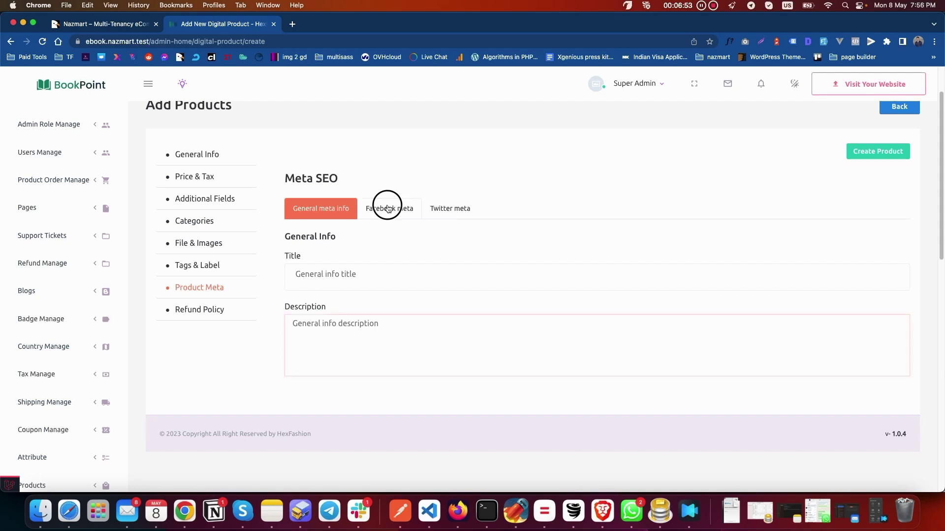
Step: Review the product's Facebook, Twitter and general meta info fields
left_click(386, 207)
left_click(433, 208)
left_click(343, 215)
left_click(326, 343)
scroll(258, 349, "up", 1)
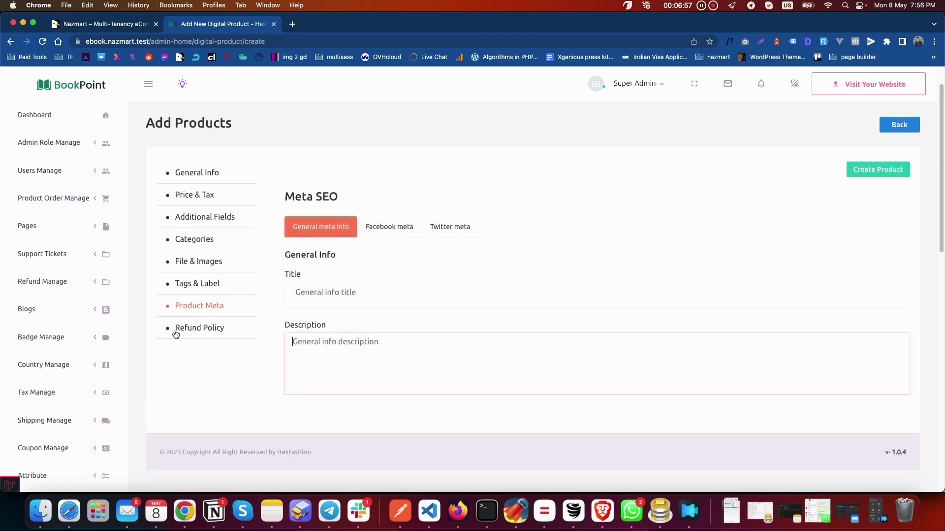
Step: Open the Refund Policy section's description editor, then head back toward the product list
left_click(209, 328)
left_click(398, 293)
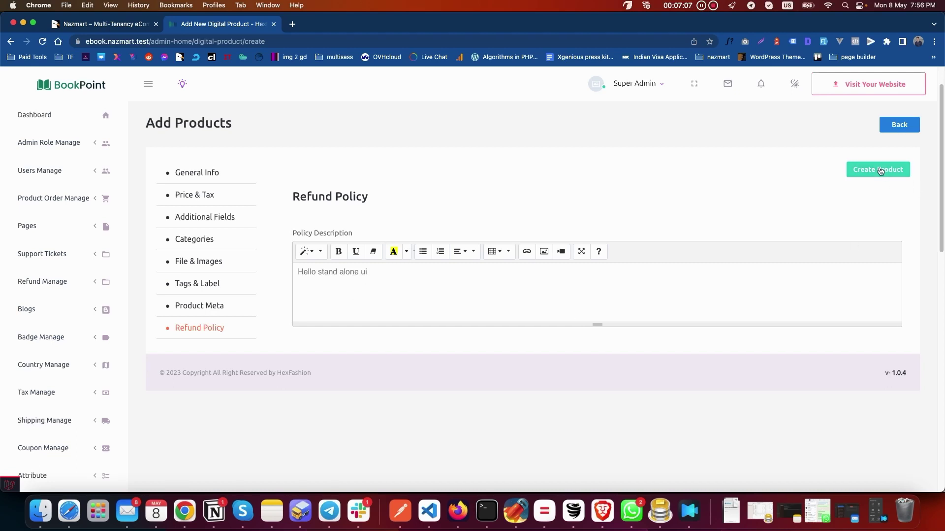
left_click(899, 124)
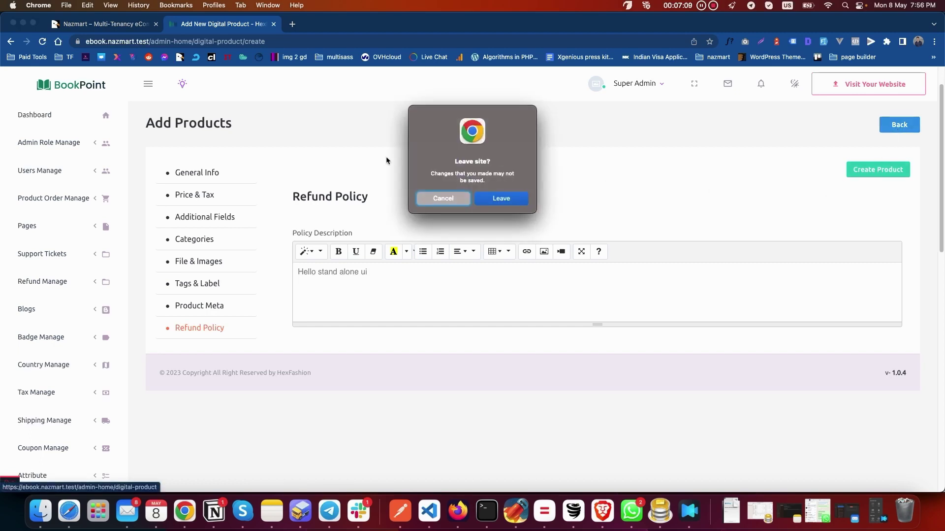
Step: Confirm 'Leave' to discard the unsaved product form and return to All Digital Product
left_click(509, 199)
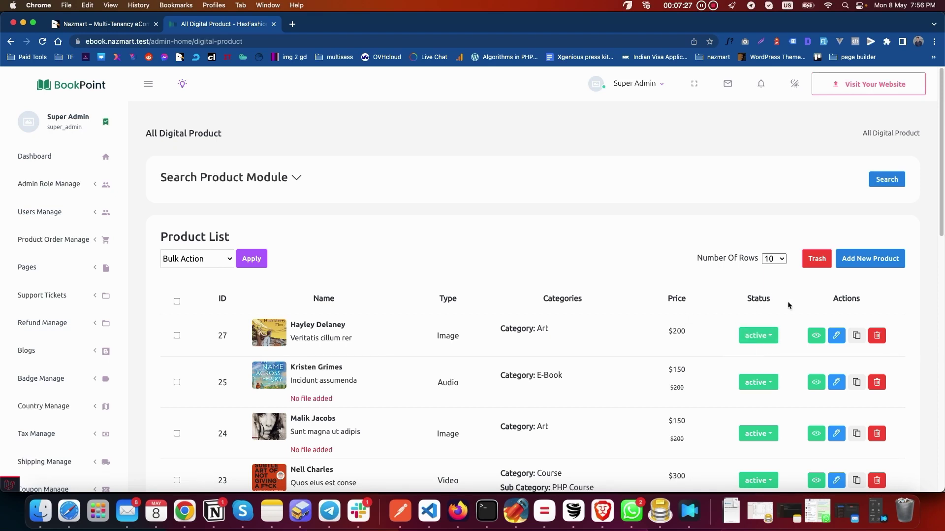
Step: Open product 27's edit page, return to the product list and scroll through it
left_click(839, 336)
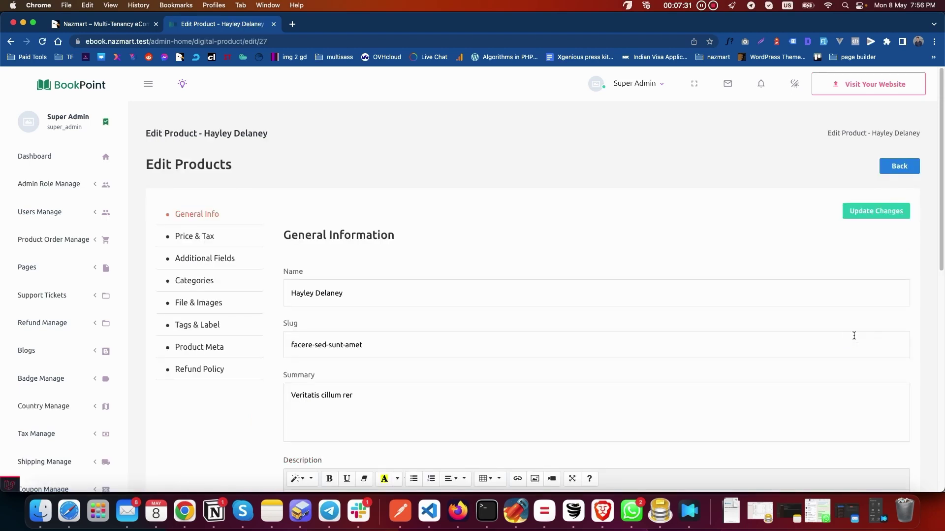
left_click(897, 168)
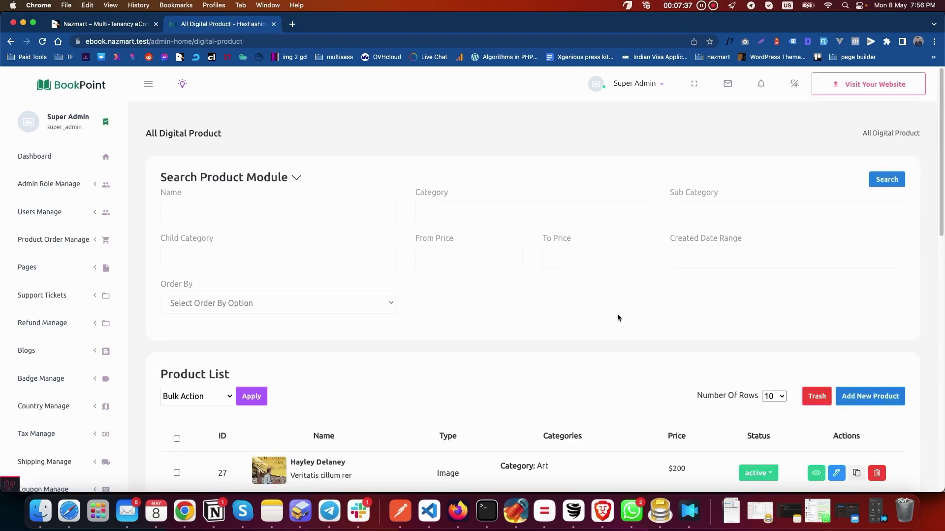
scroll(499, 348, "down", 1)
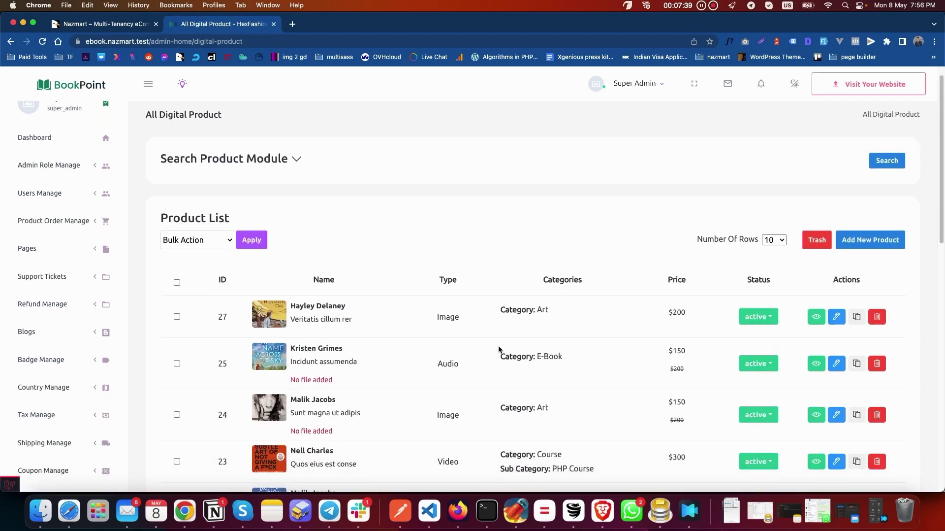
scroll(602, 368, "down", 10)
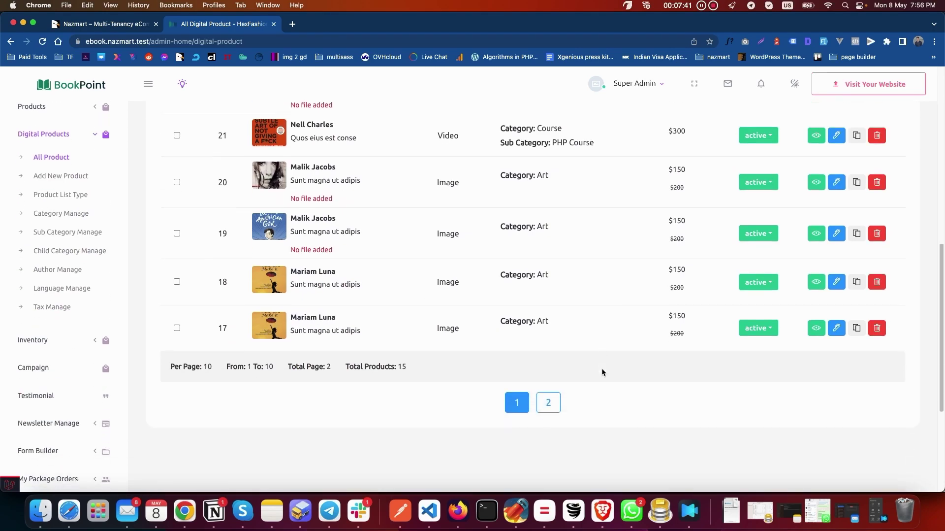
scroll(625, 261, "up", 4)
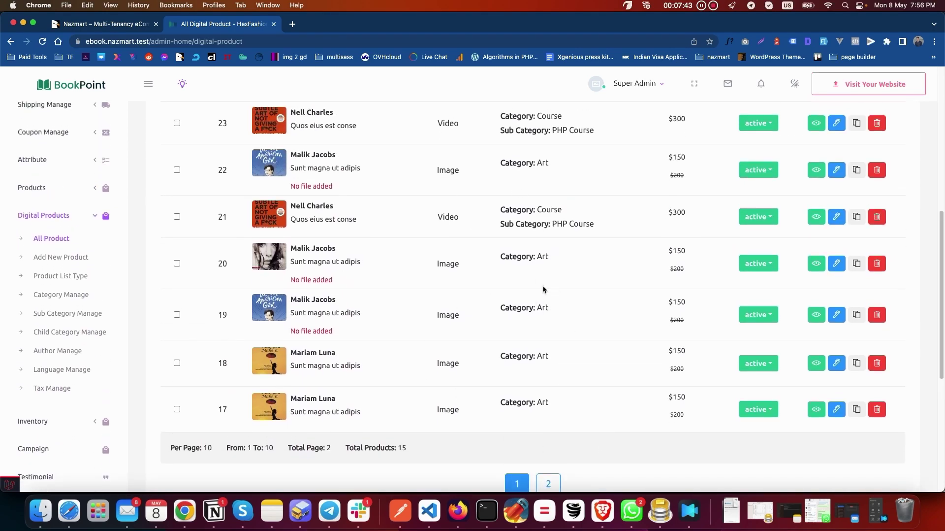
scroll(542, 285, "down", 1)
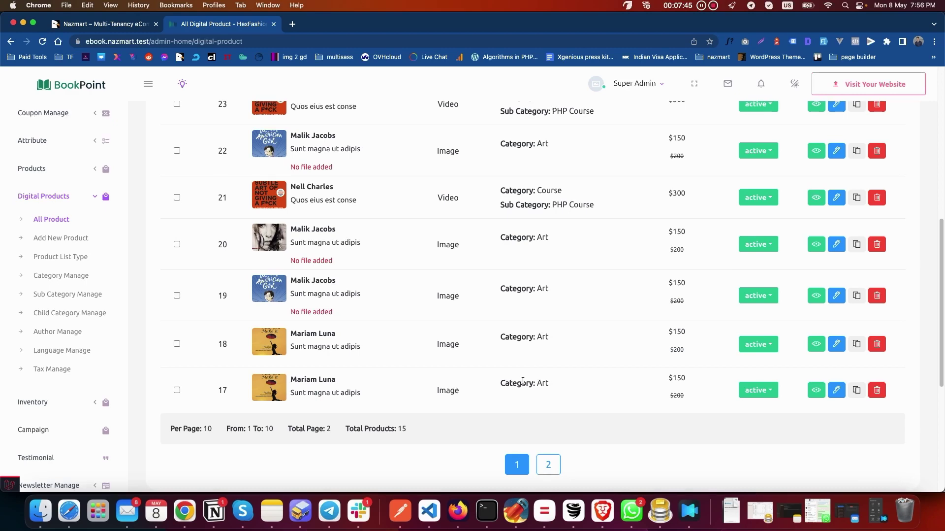
scroll(458, 376, "up", 5)
scroll(509, 321, "down", 10)
scroll(483, 338, "up", 10)
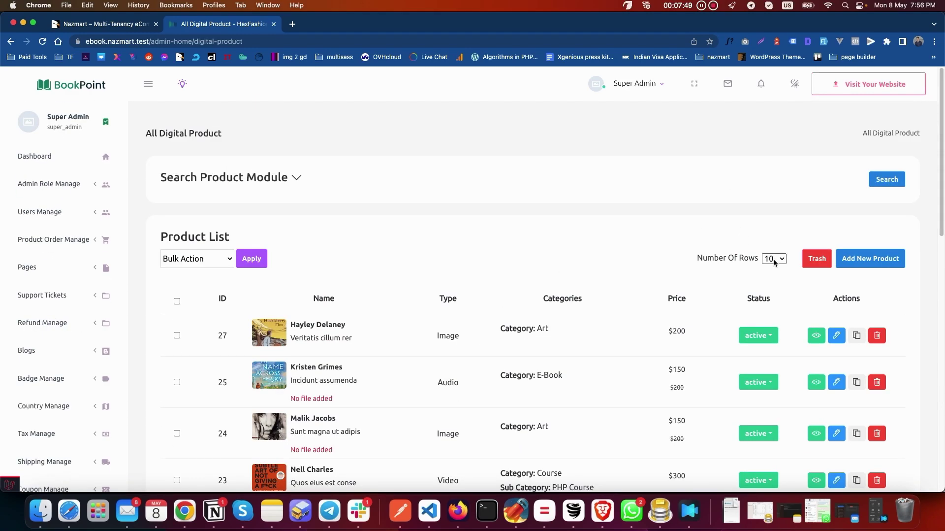
scroll(775, 263, "down", 1)
Step: Show 100 rows per page and browse products ID 27 down to 4
left_click(775, 241)
left_click(775, 241)
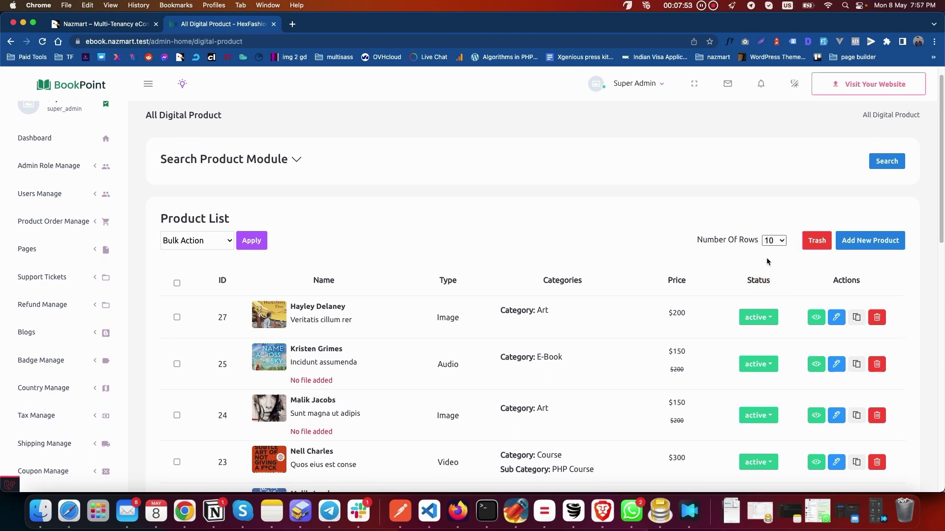
left_click(774, 241)
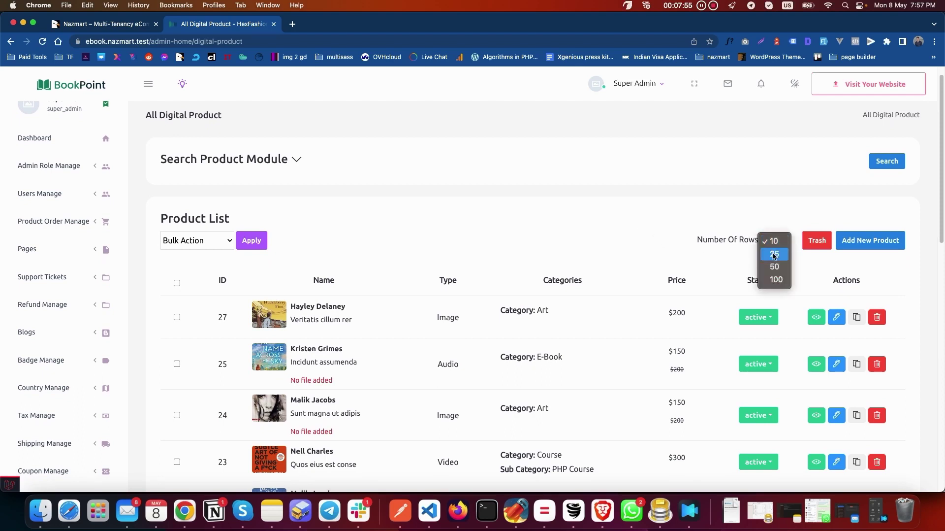
left_click(776, 279)
scroll(566, 295, "down", 10)
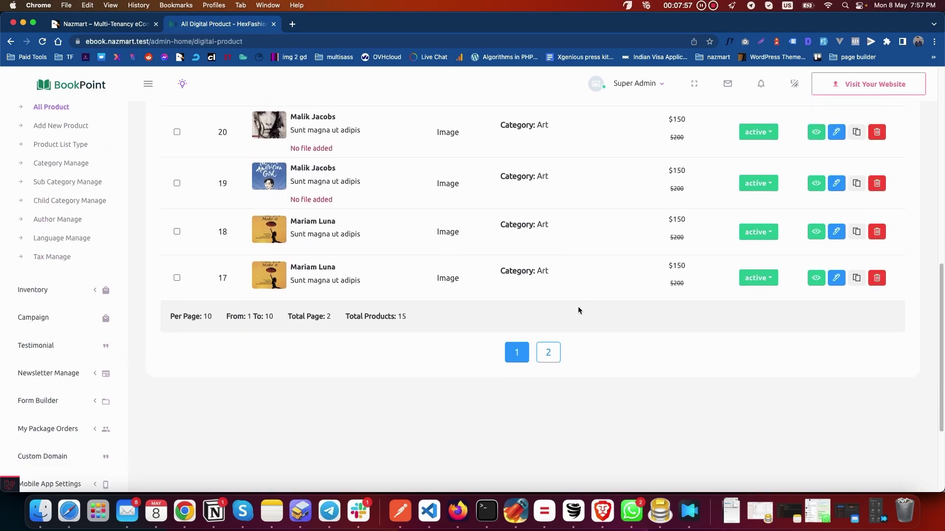
scroll(578, 306, "down", 5)
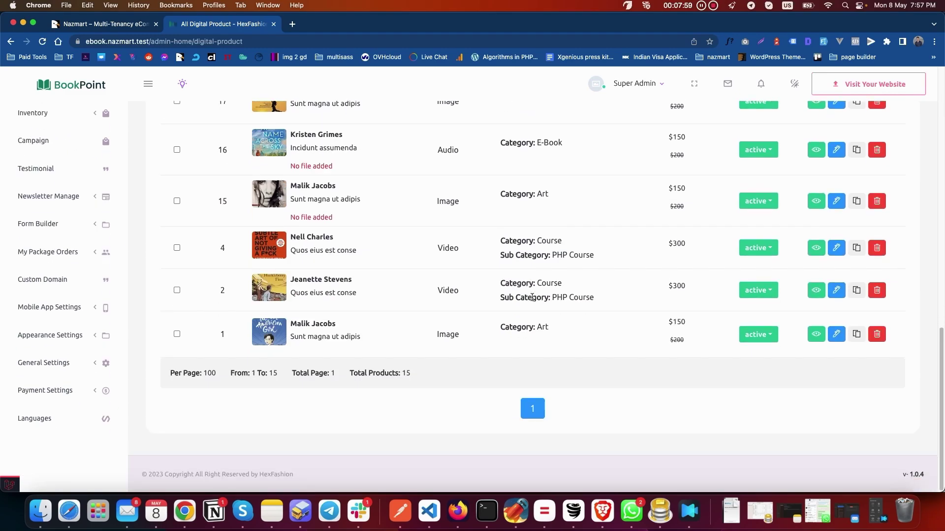
scroll(623, 283, "up", 15)
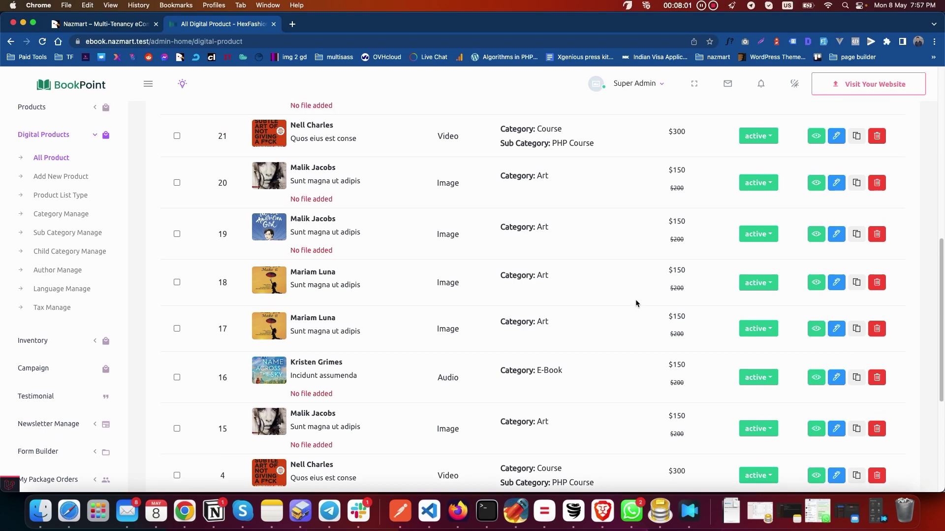
scroll(650, 275, "down", 2)
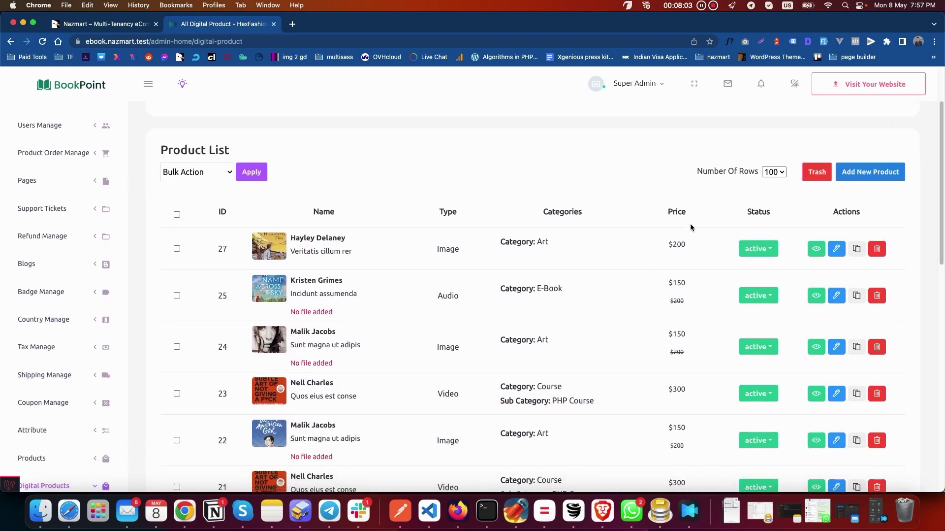
scroll(510, 259, "up", 2)
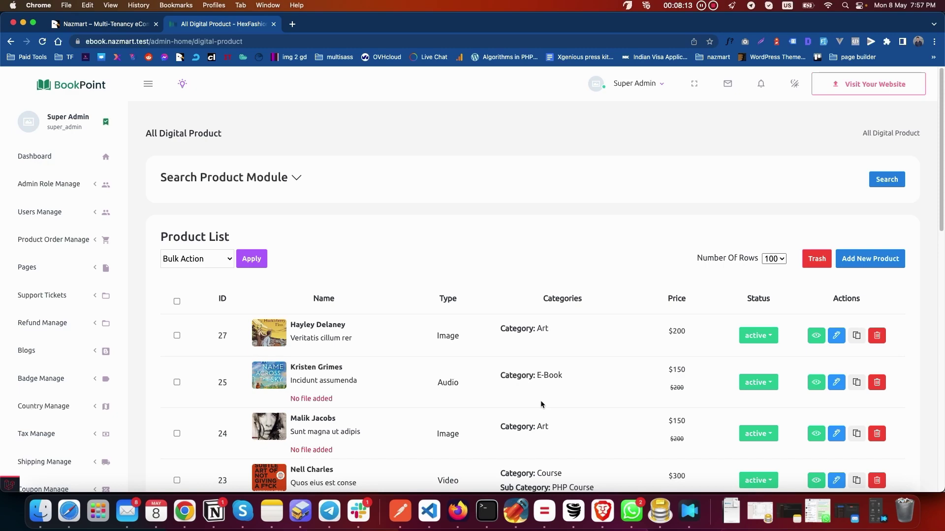
Step: Delete product 27, confirming 'Yes, delete it!' and dismissing the notice
left_click(877, 336)
left_click(420, 338)
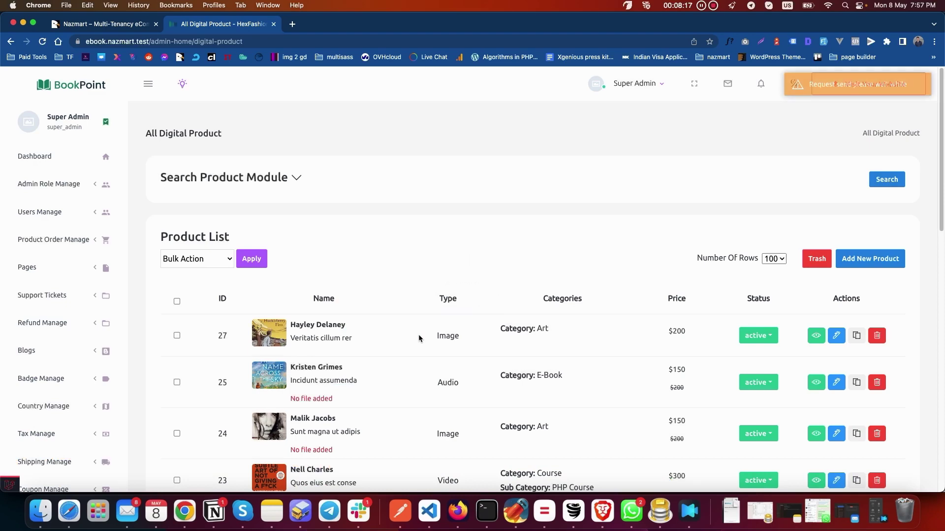
left_click(469, 339)
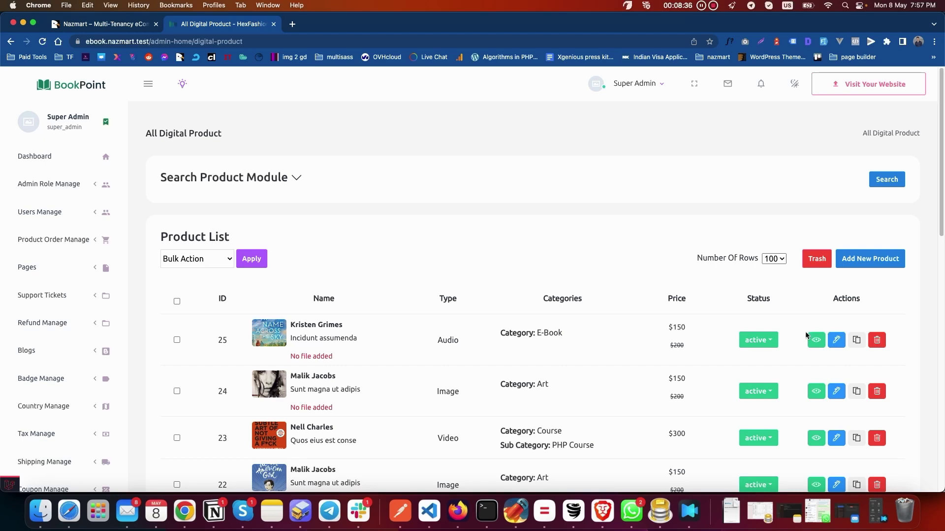
left_click(818, 262)
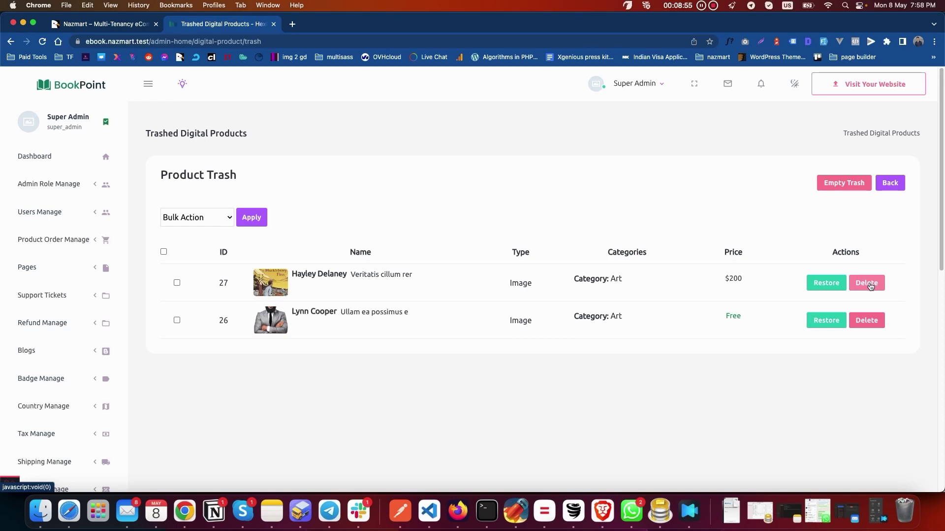
left_click(890, 180)
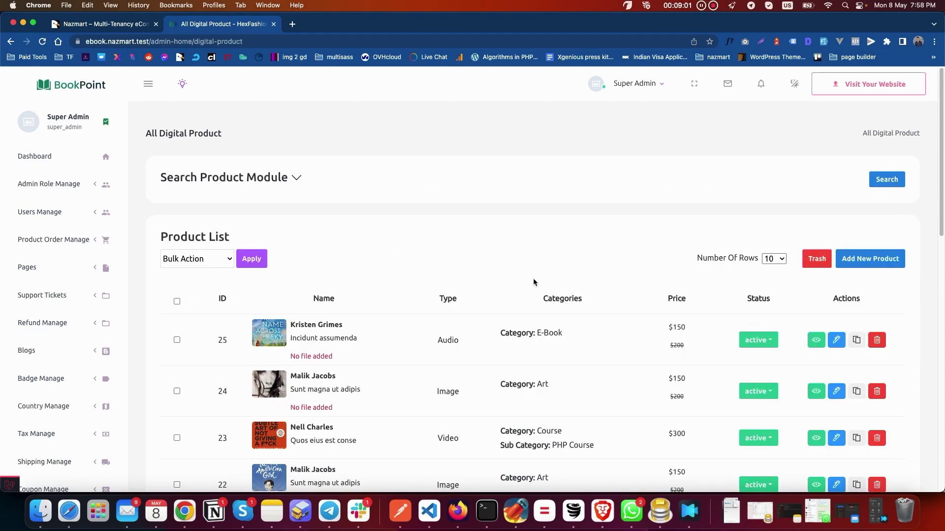
scroll(591, 289, "down", 1)
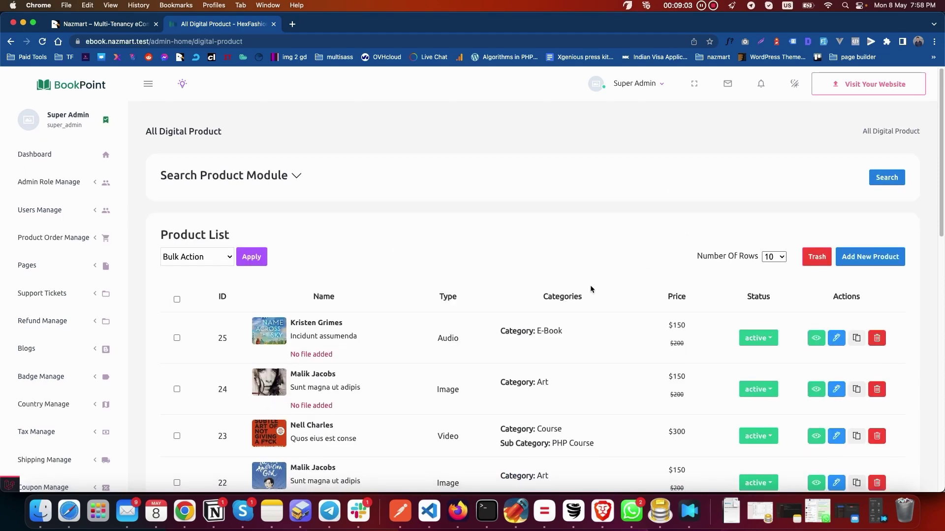